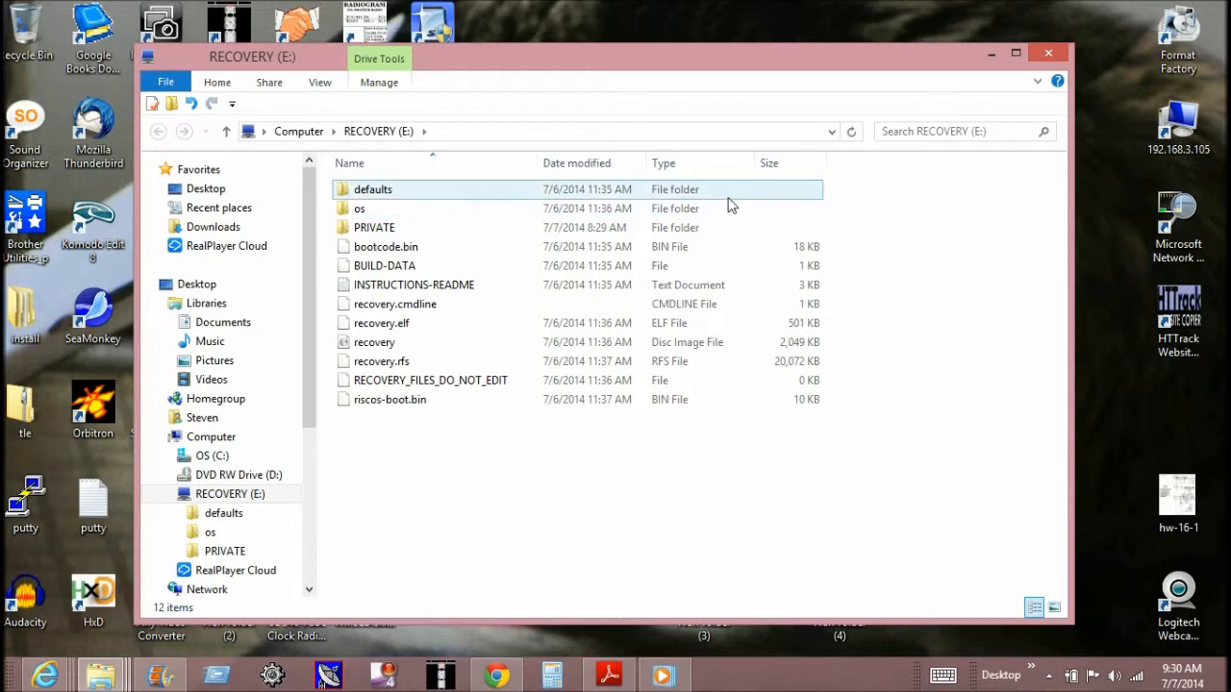
- Close the RECOVERY (E:) folder window and launch SDFormatter from the desktop
left_click(1052, 55)
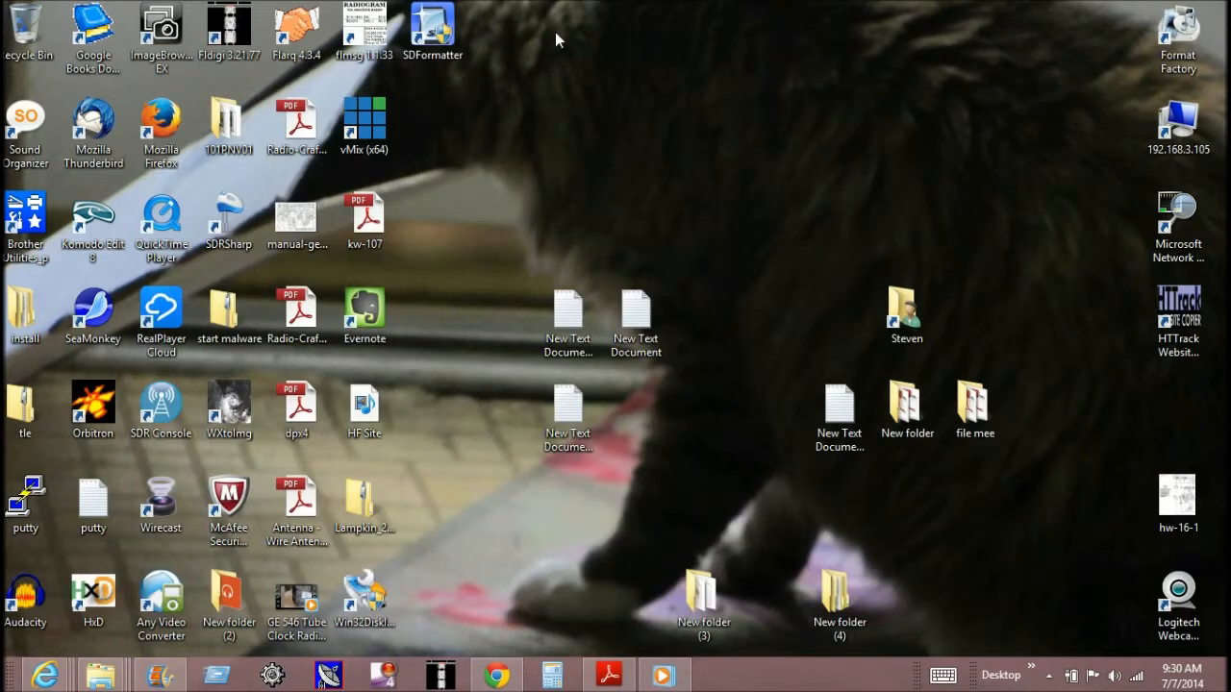
double_click(426, 44)
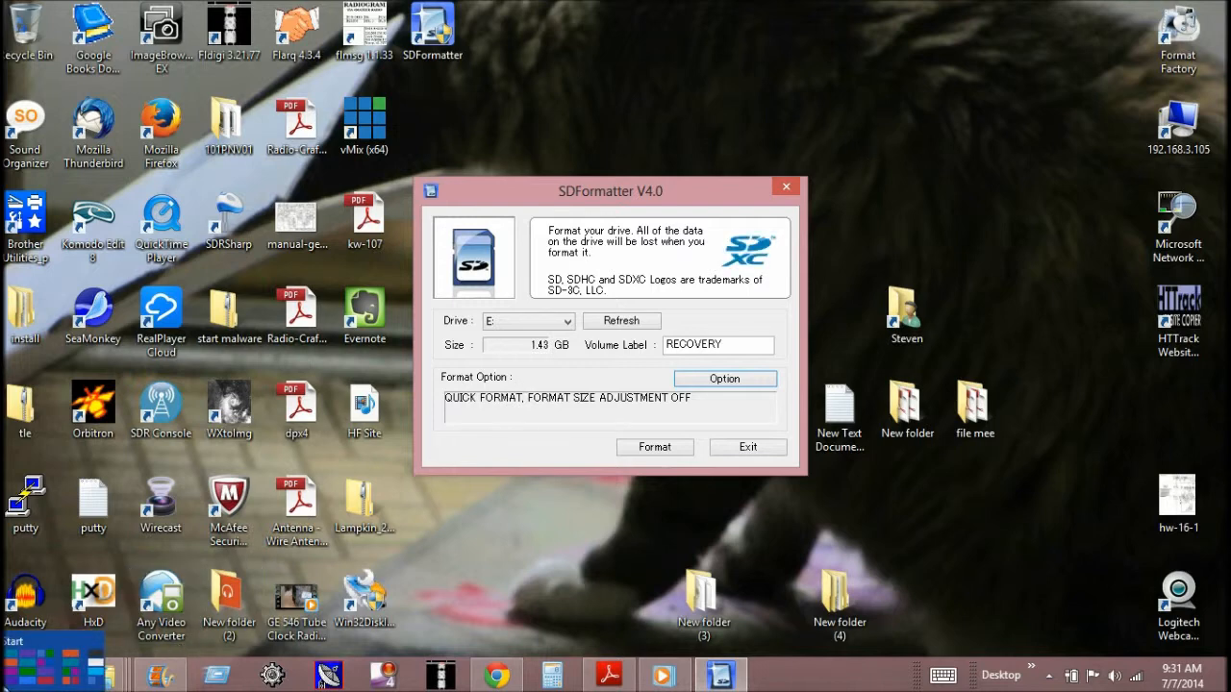
- Switch to Internet Explorer, go from the NOOBS Setup page to the Raspberry Pi Downloads page to view the NOOBS downloads, and minimize the browser
right_click(53, 679)
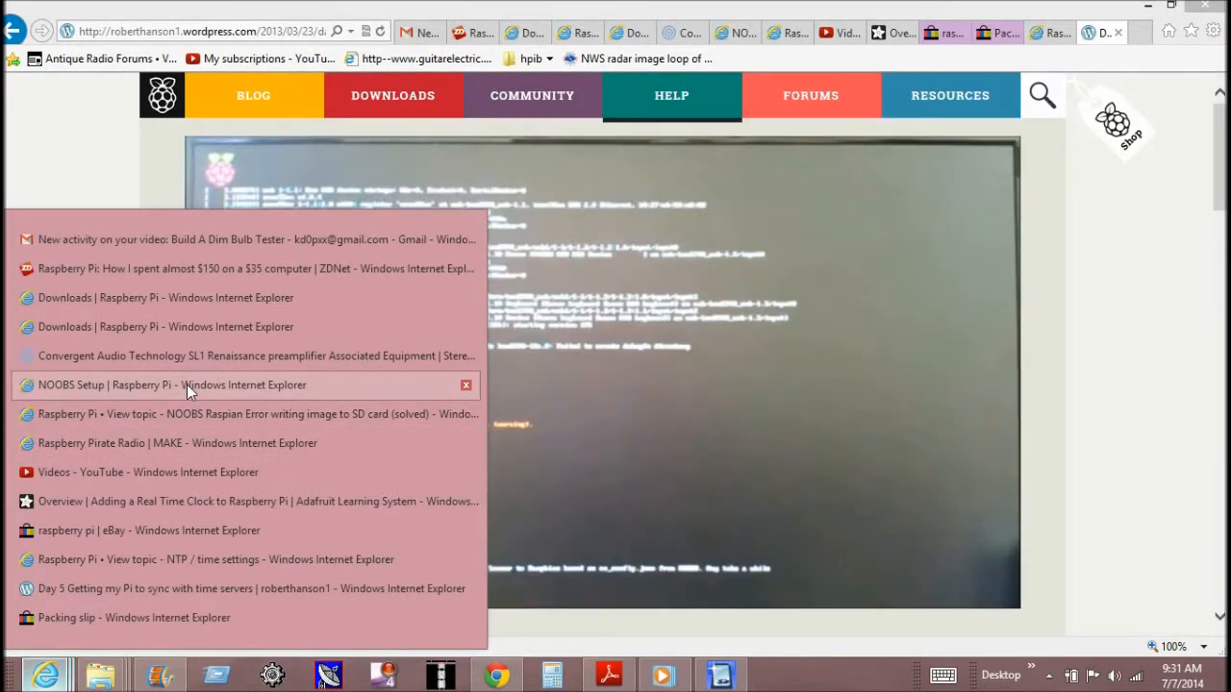
left_click(187, 384)
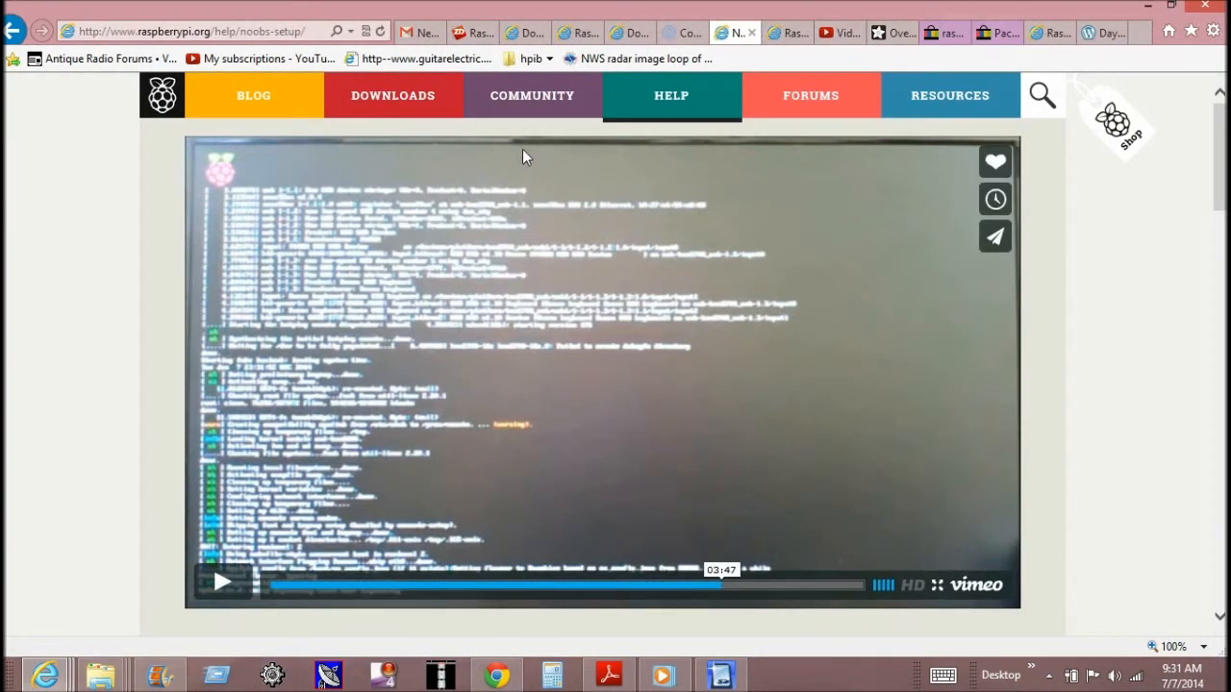
left_click(395, 113)
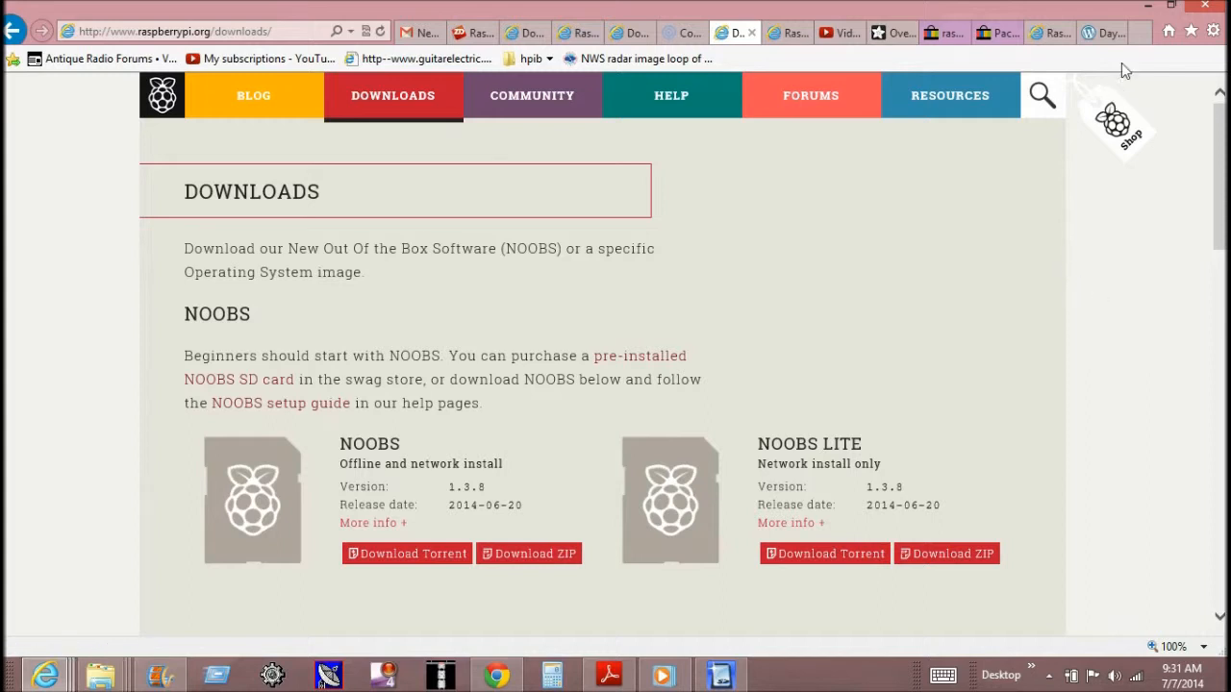
left_click(1152, 6)
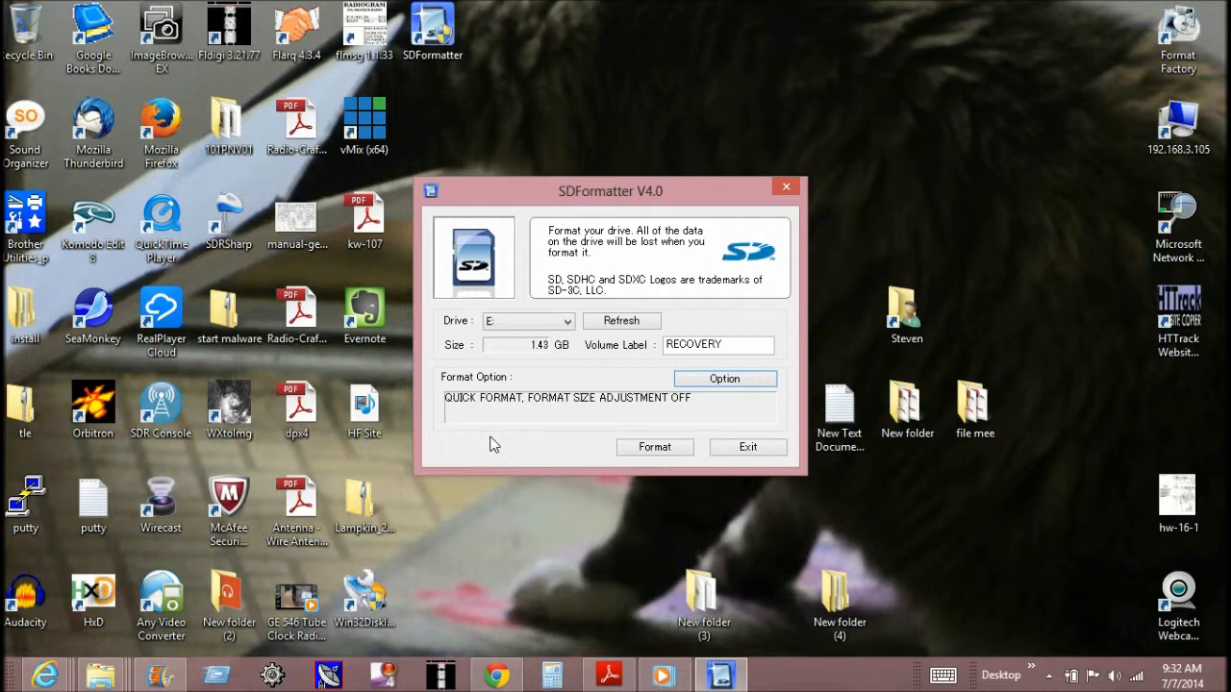
- Format drive E: with the format type FULL (Erase) and format size adjustment ON
left_click(563, 327)
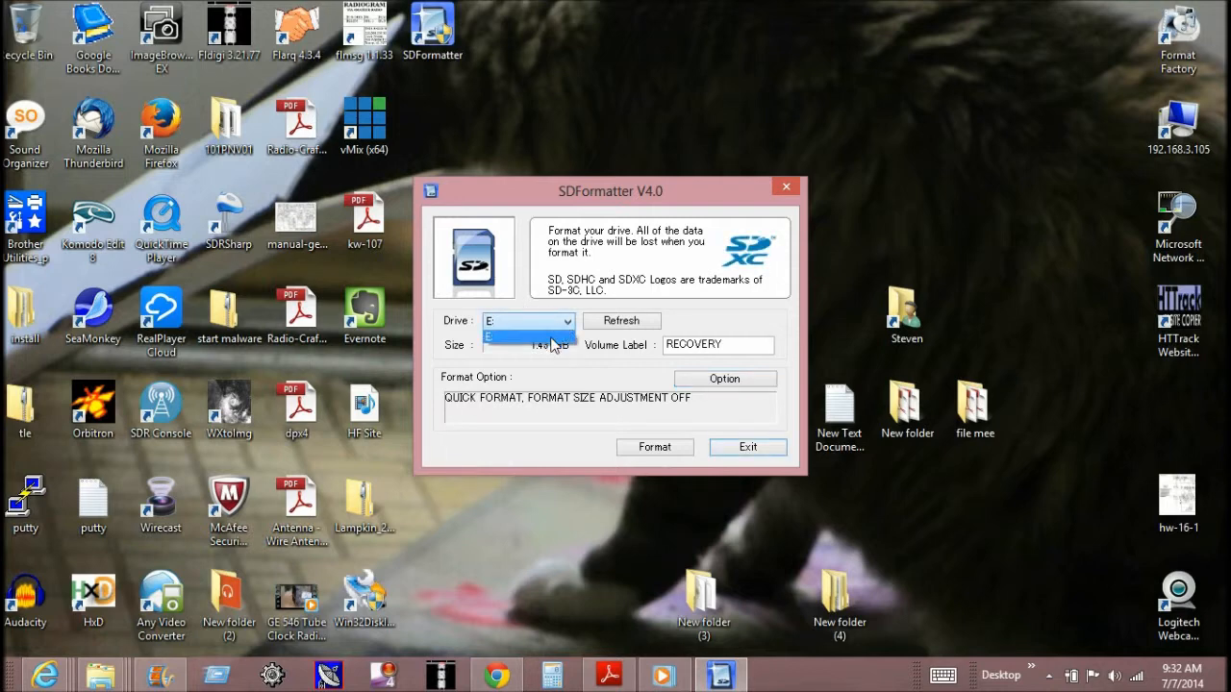
left_click(556, 337)
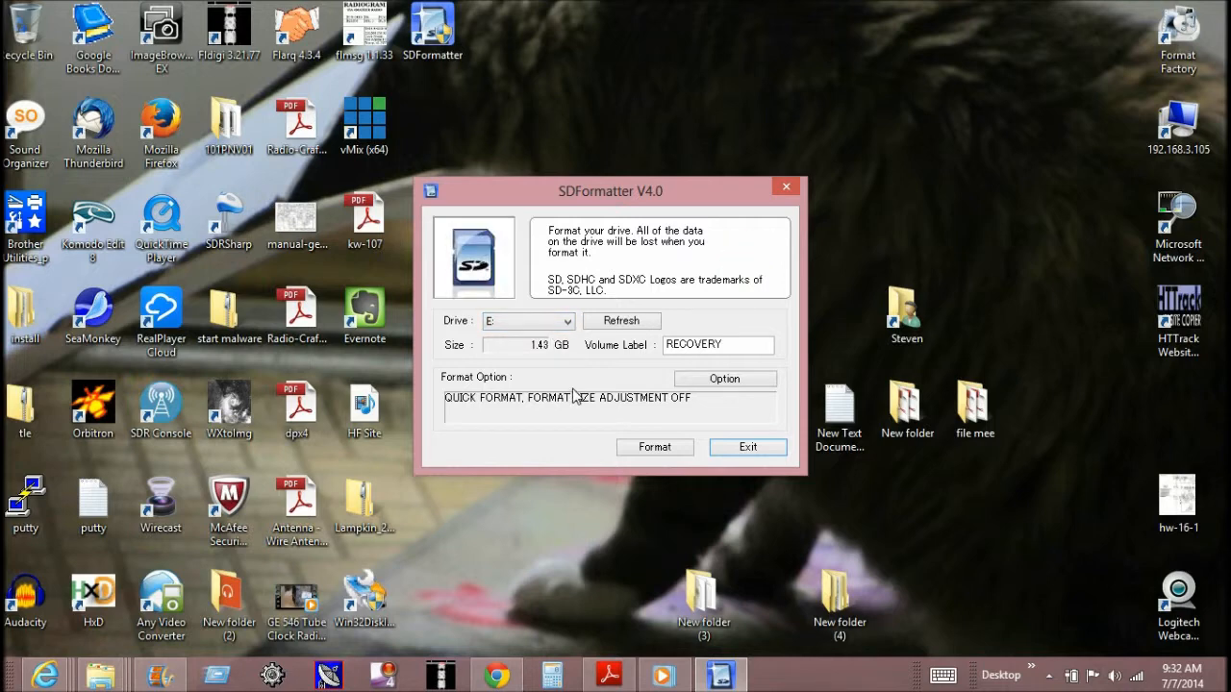
left_click(741, 381)
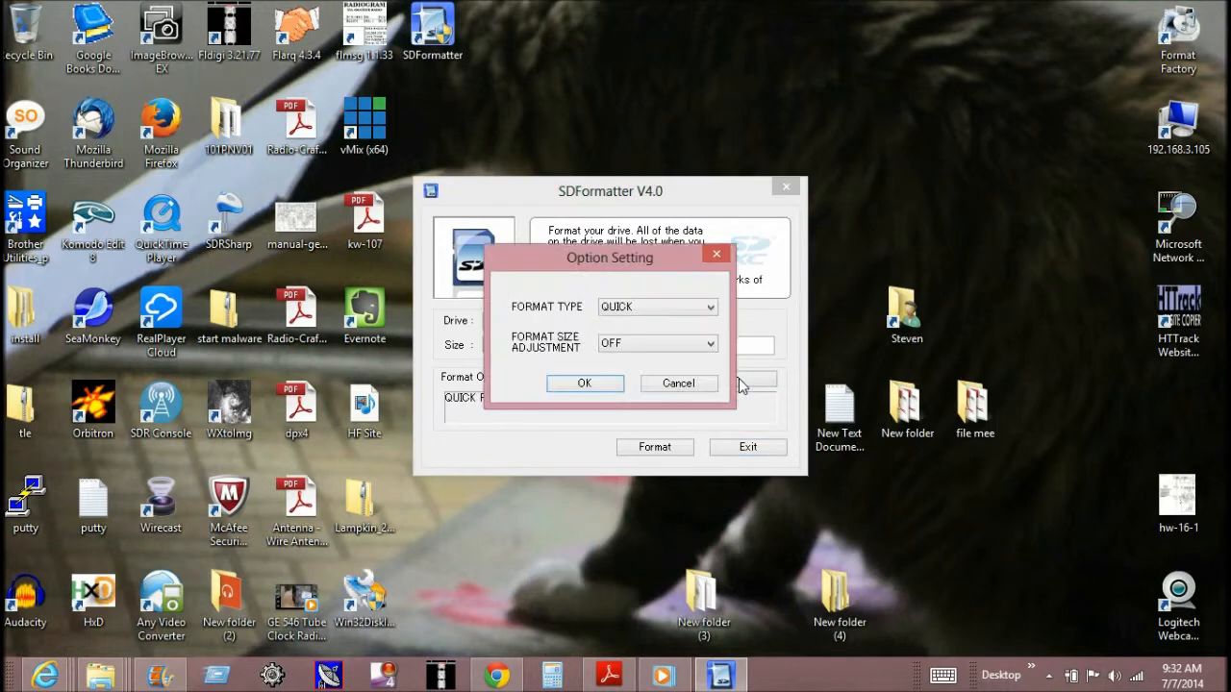
left_click(711, 307)
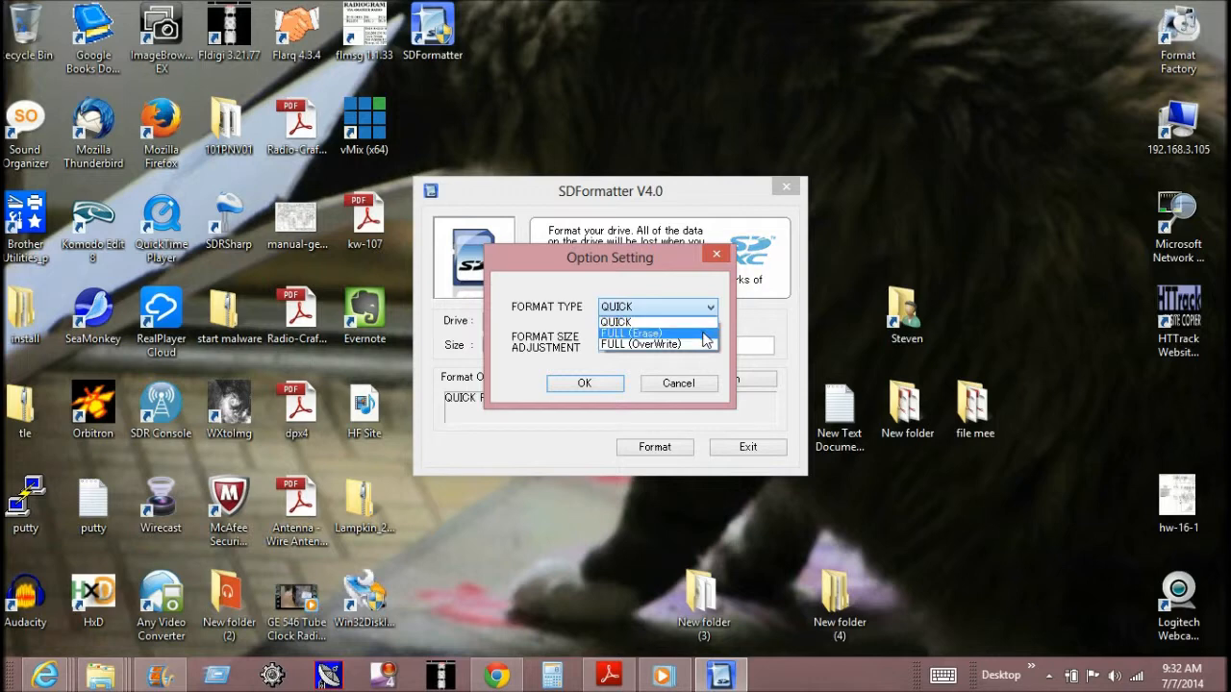
left_click(708, 334)
left_click(709, 344)
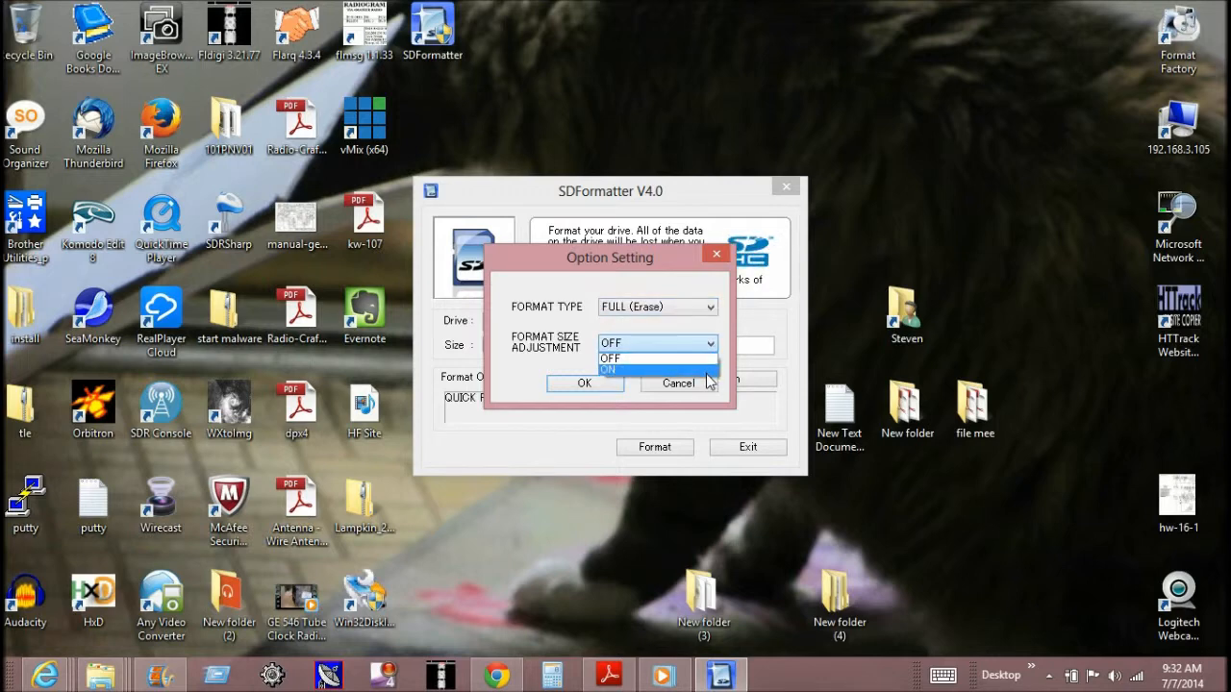
left_click(707, 372)
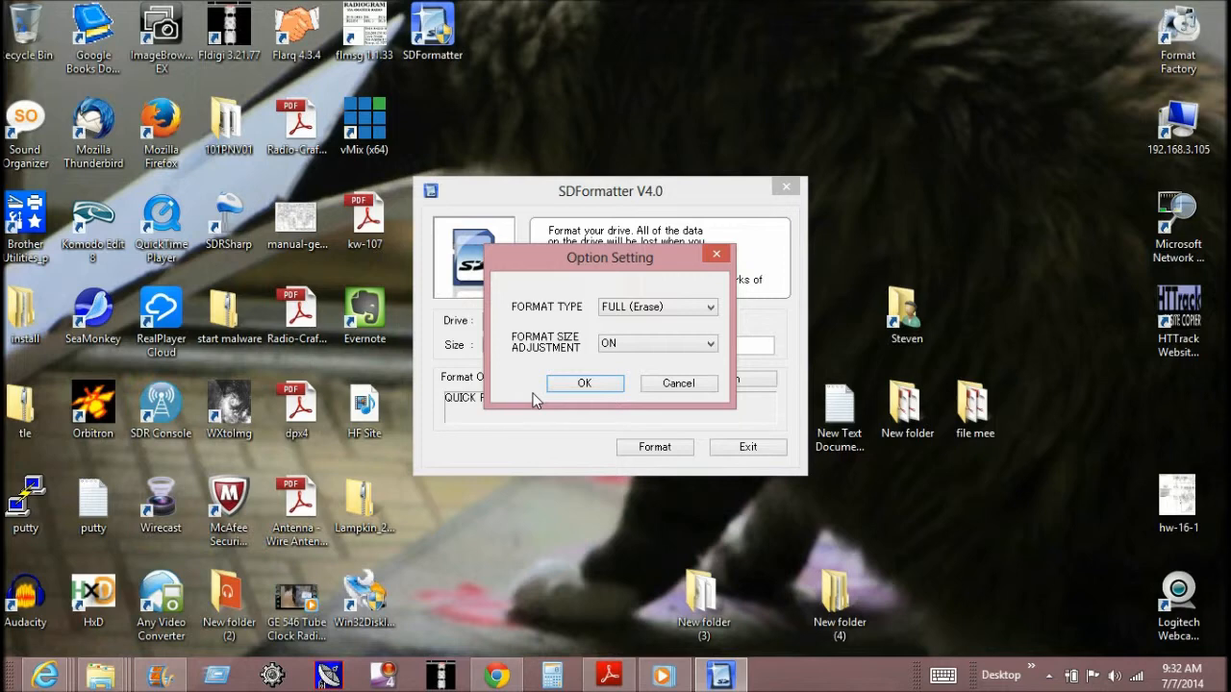
left_click(584, 383)
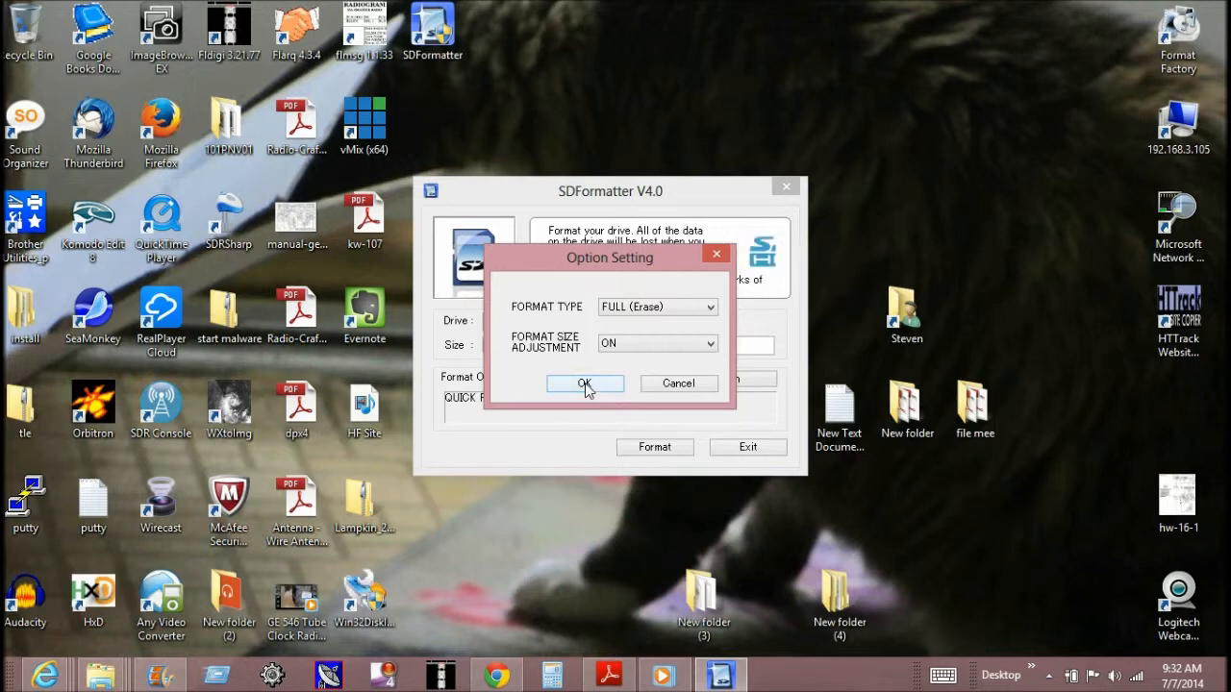
left_click(655, 449)
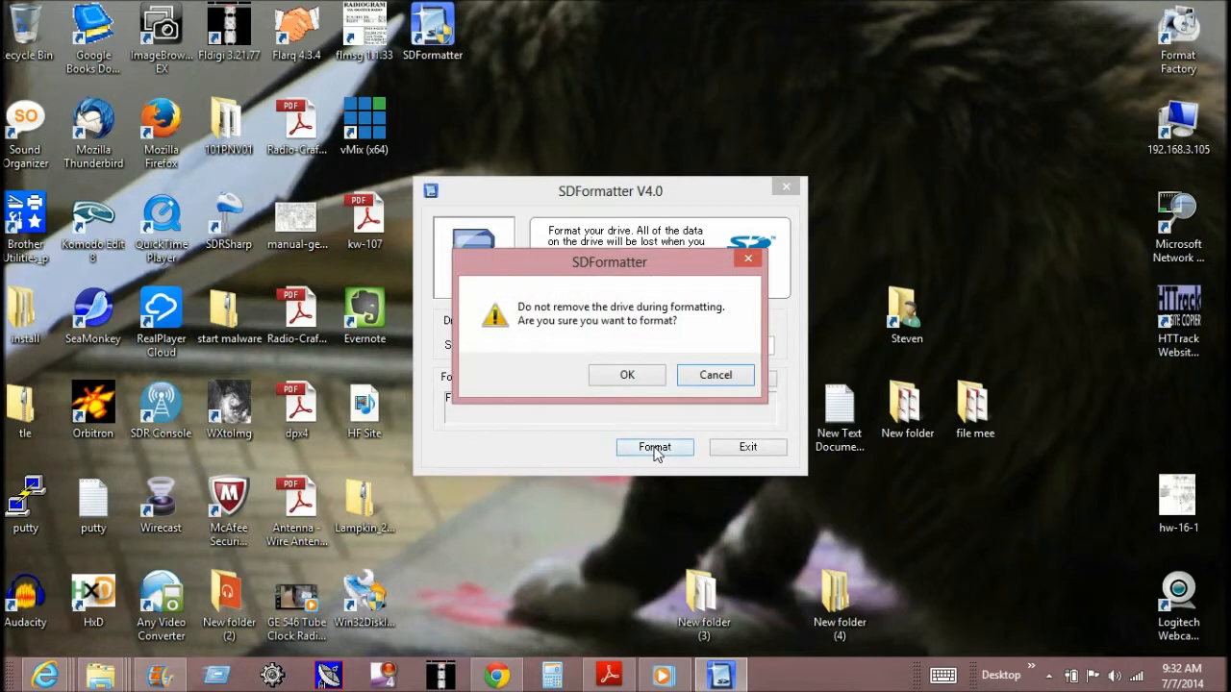
left_click(629, 373)
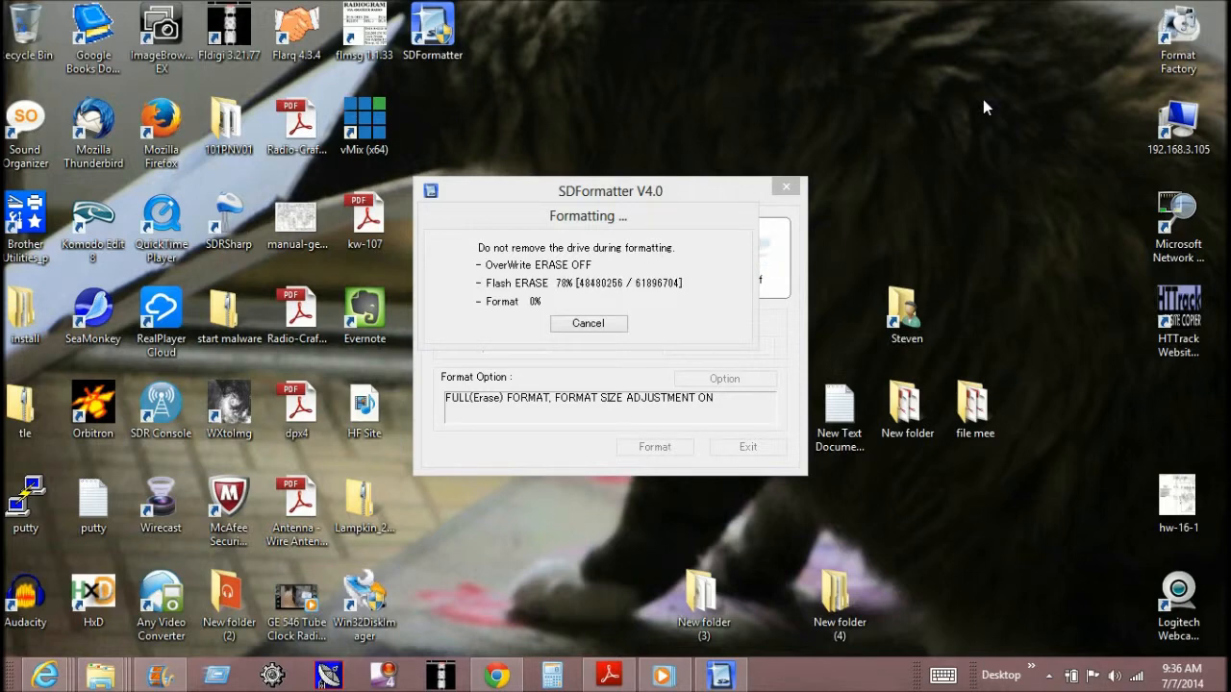
- Open the raspberry pi startup folder inside the desktop's New folder
double_click(909, 409)
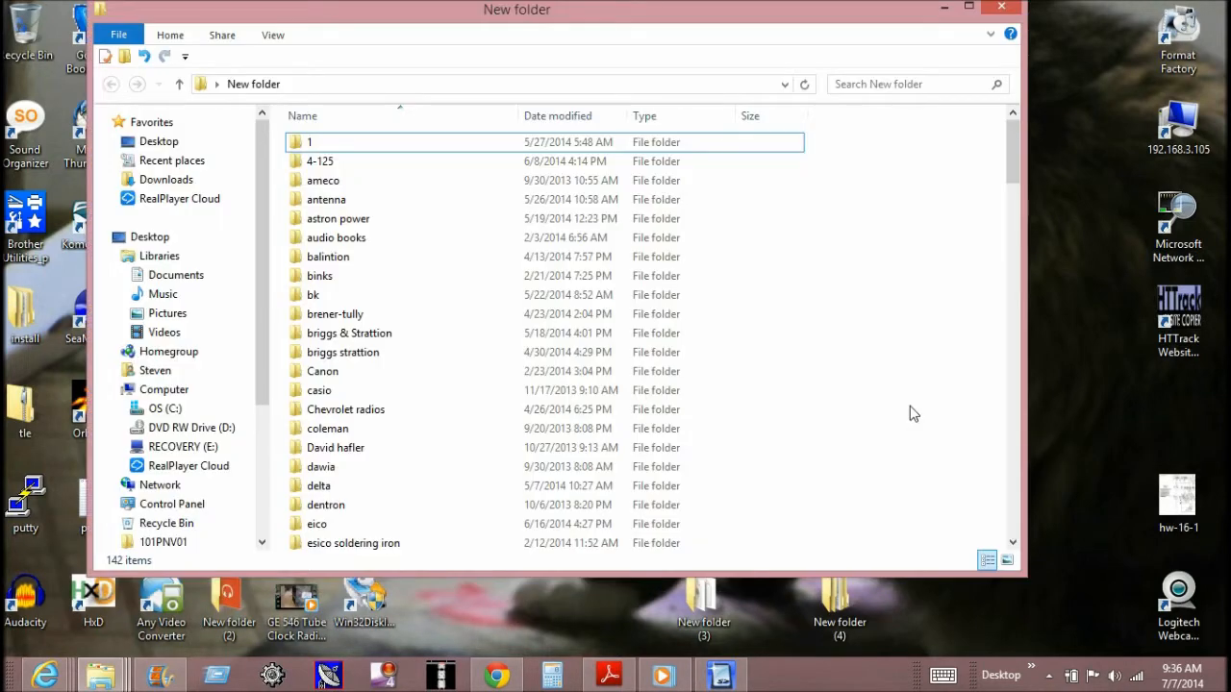
left_click_drag(1017, 145, 1014, 380)
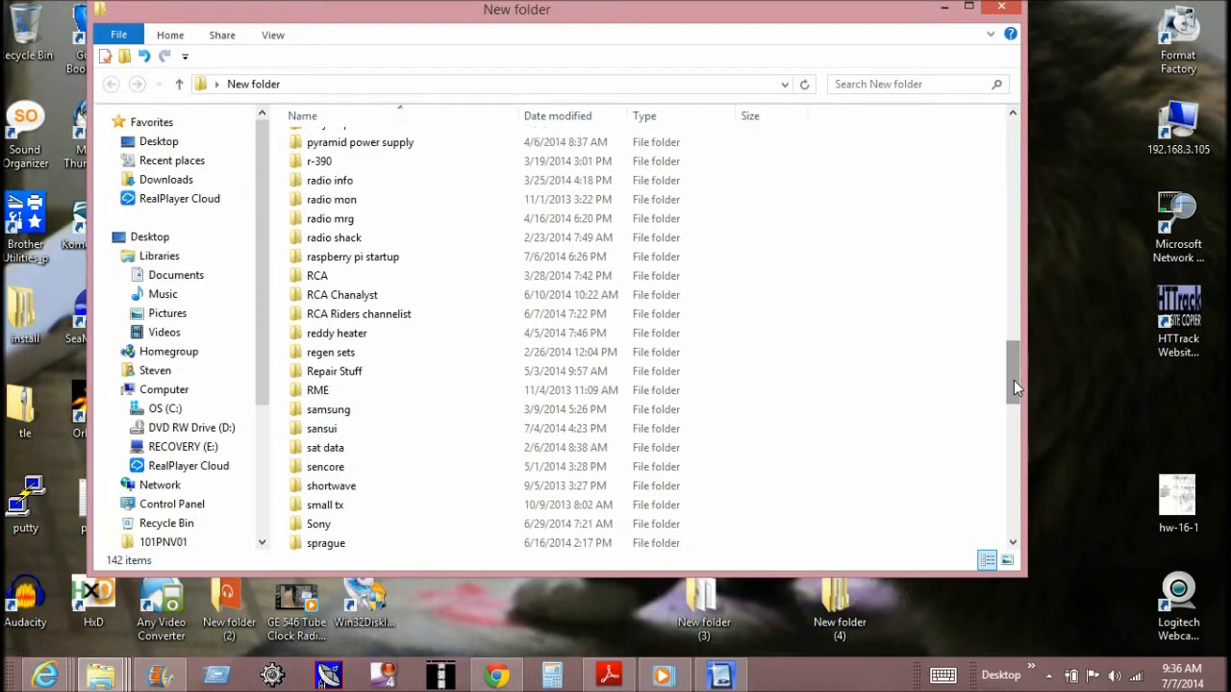
double_click(471, 260)
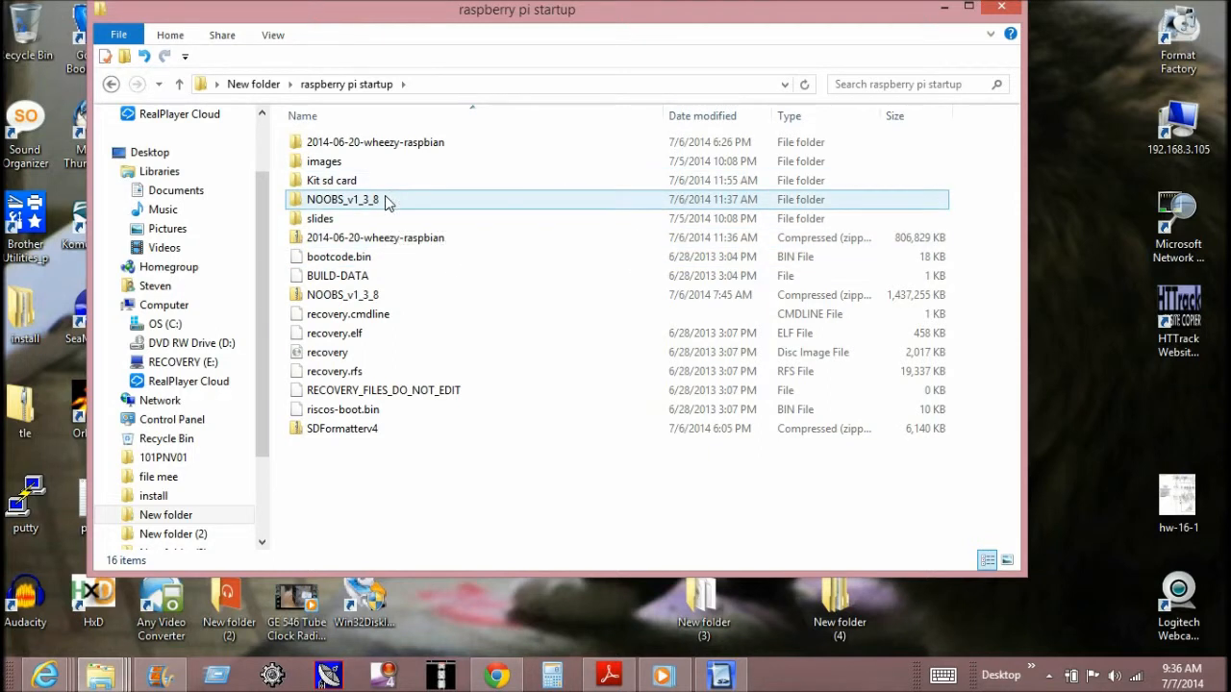
- Extract the NOOBS_v1_3_8 zip archive to its default destination folder, replacing the files already there
right_click(383, 300)
mouse_move(393, 304)
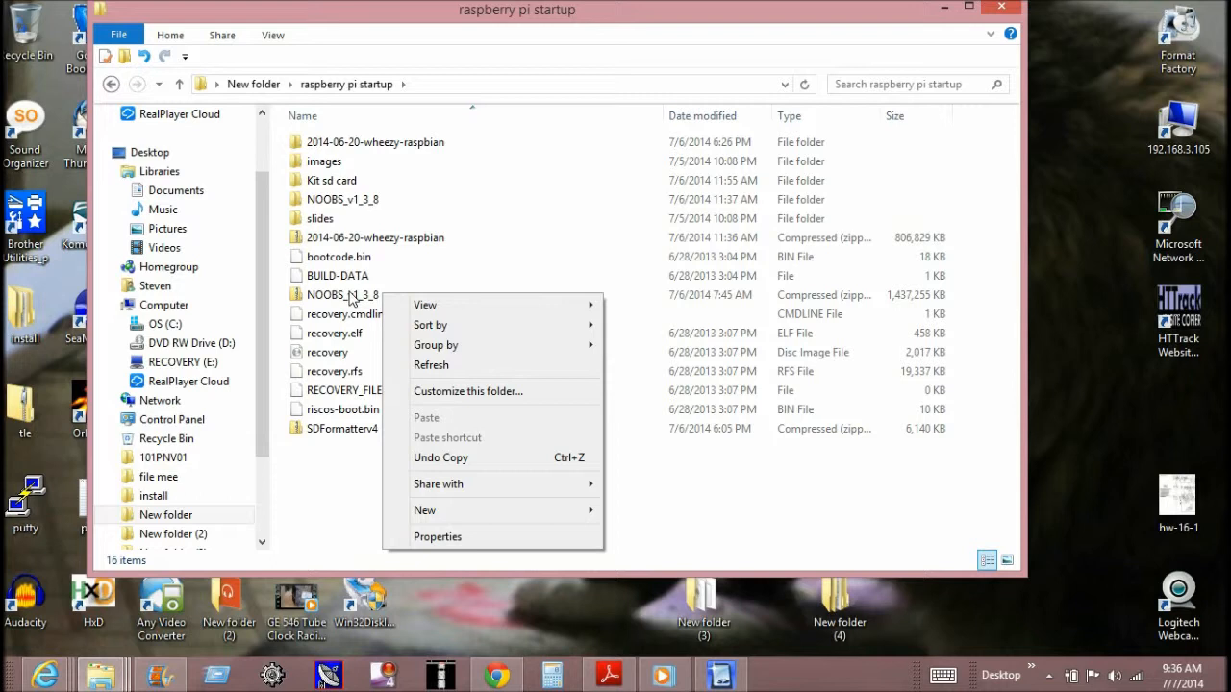
left_click(352, 301)
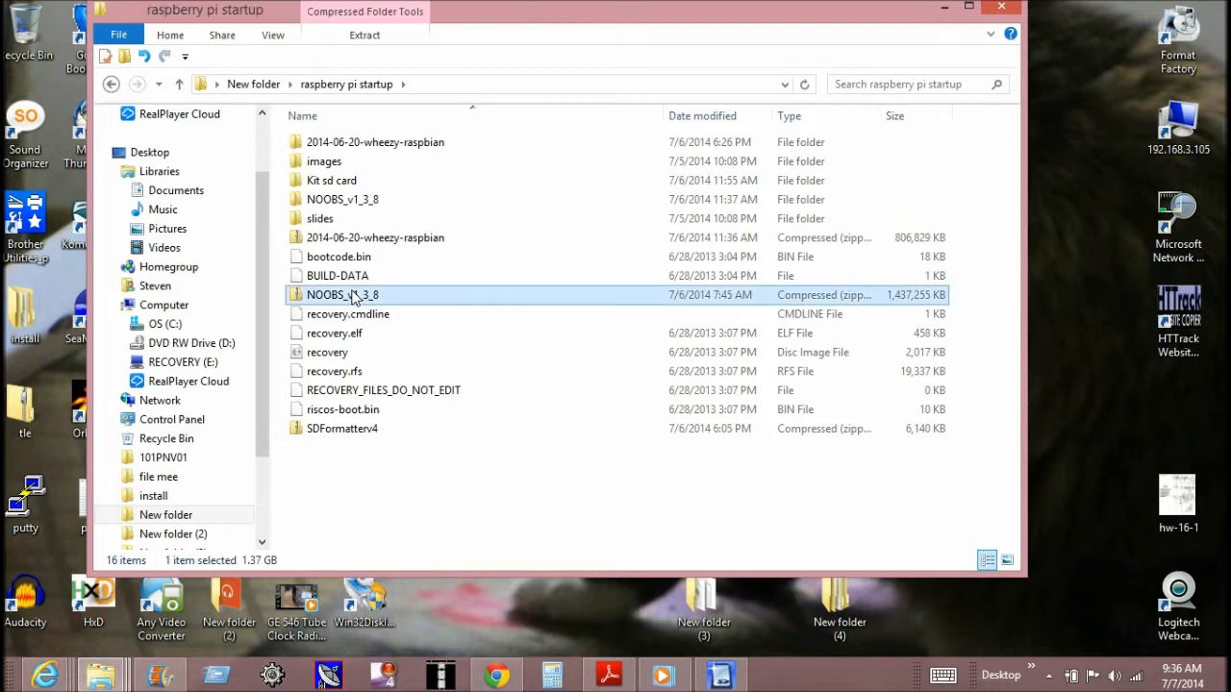
right_click(352, 298)
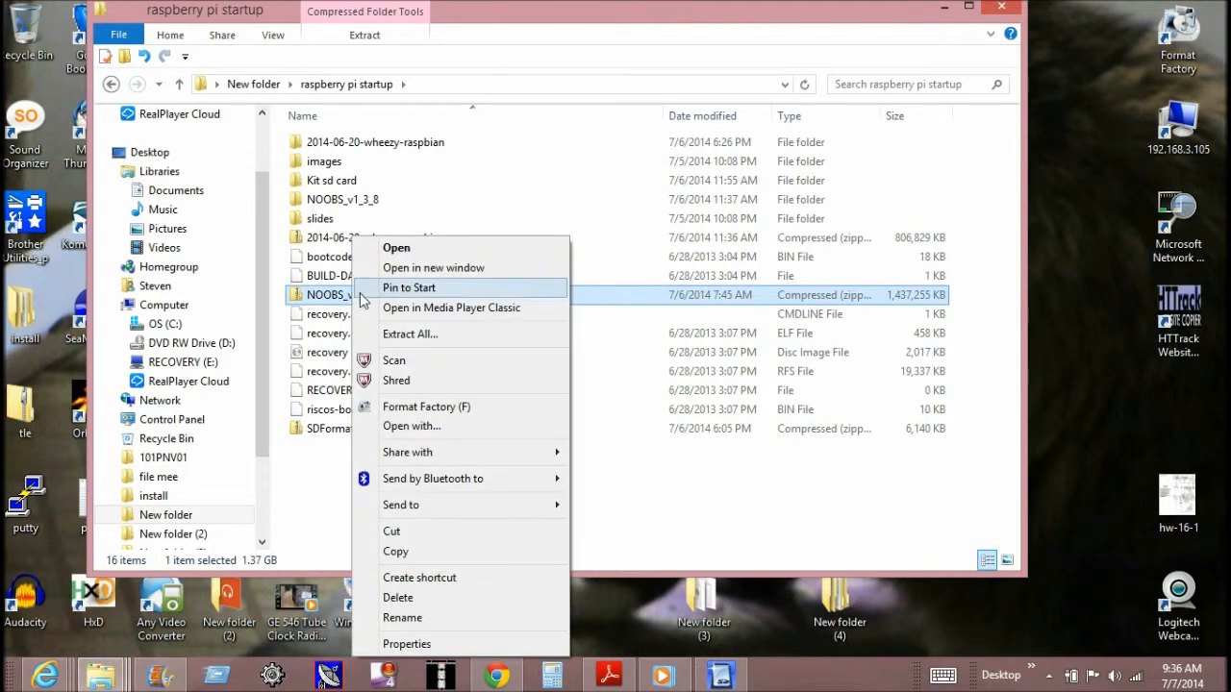
left_click(445, 338)
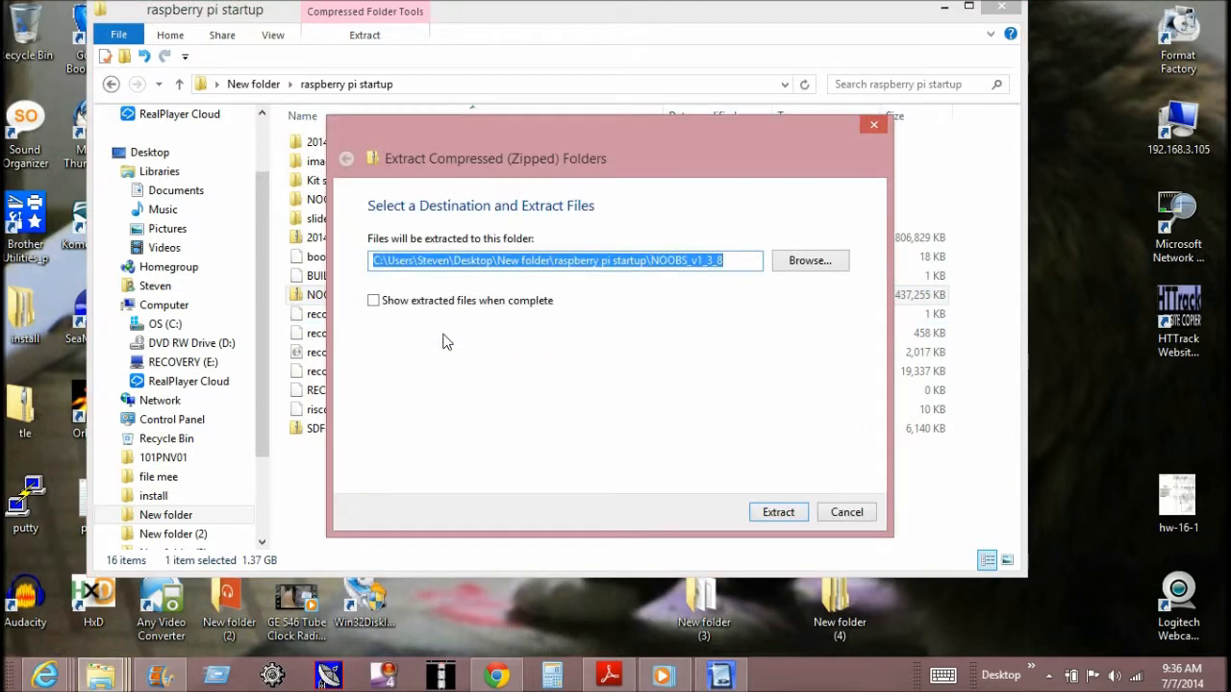
left_click(775, 517)
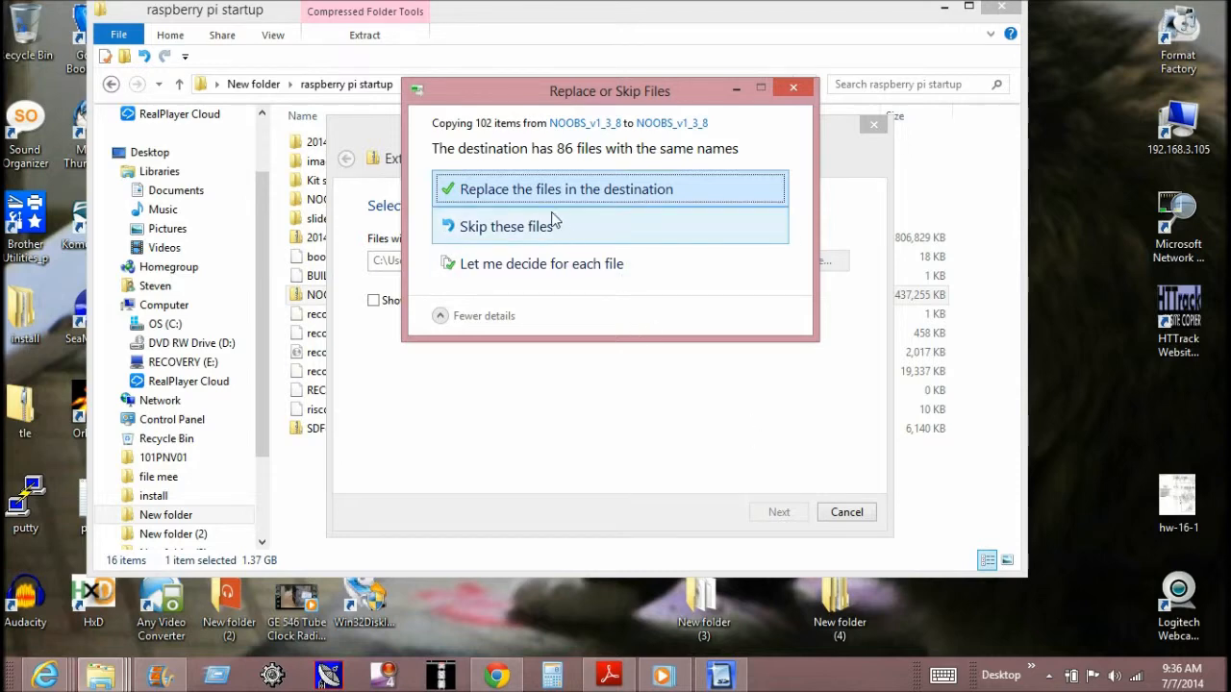
left_click(581, 192)
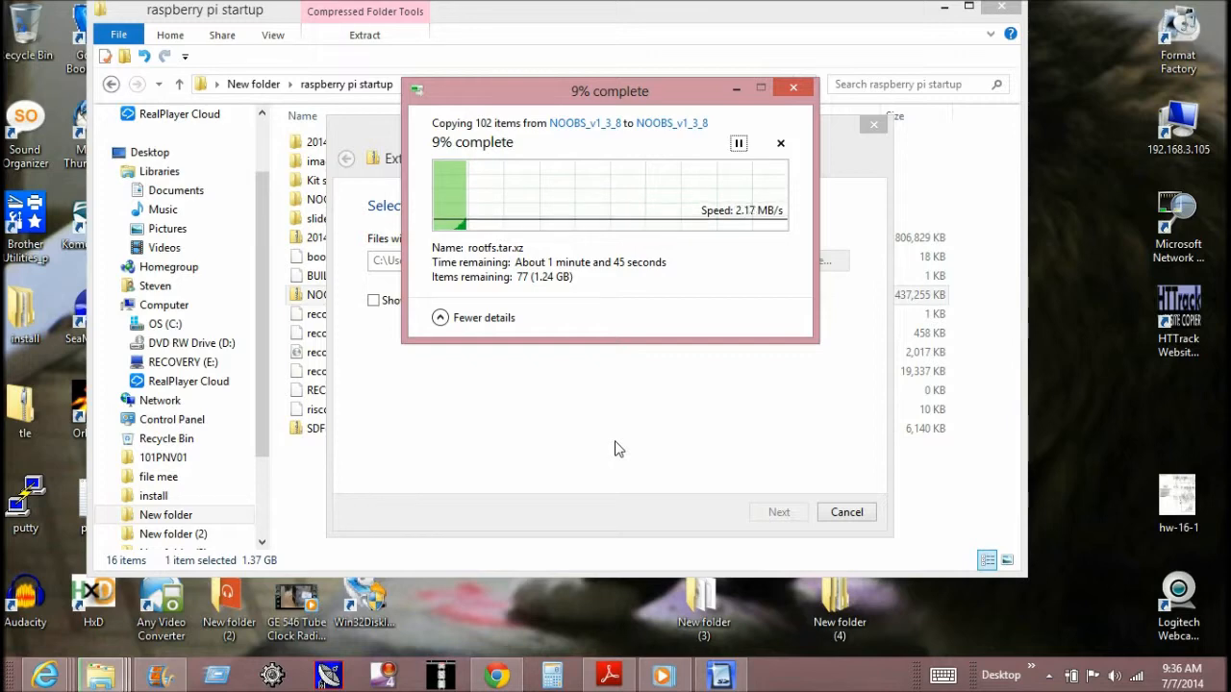
- Return to SDFormatter, acknowledge the format completion message and exit the program
left_click(723, 675)
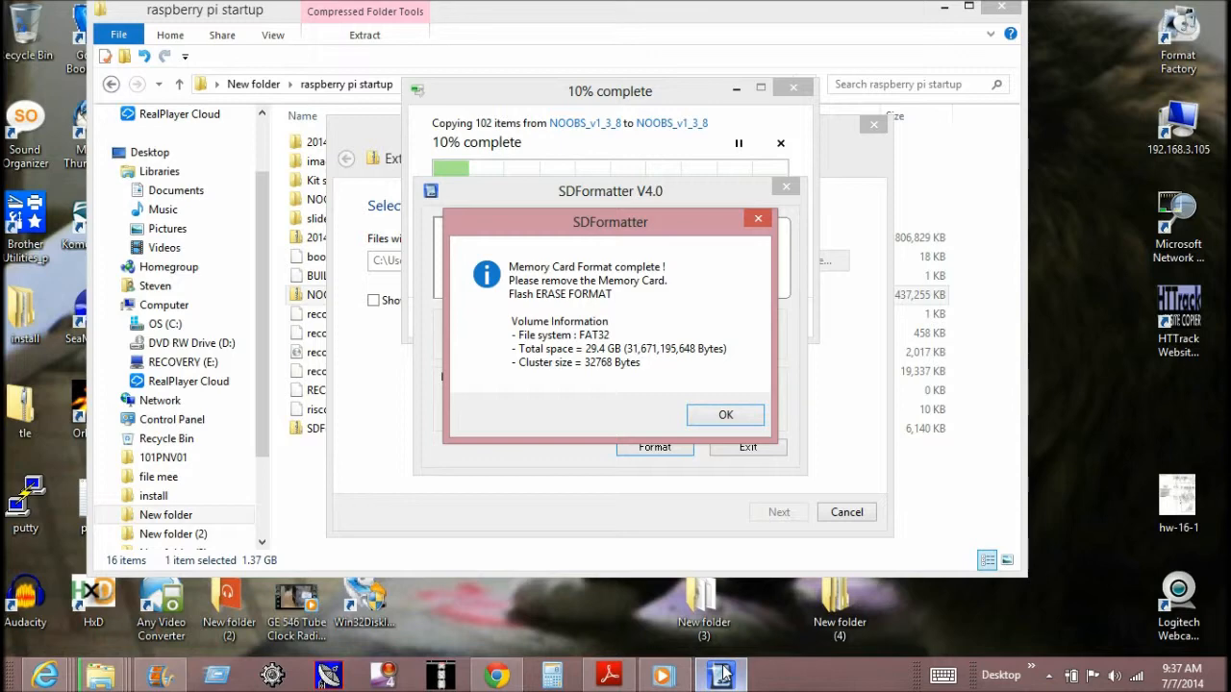
left_click(725, 415)
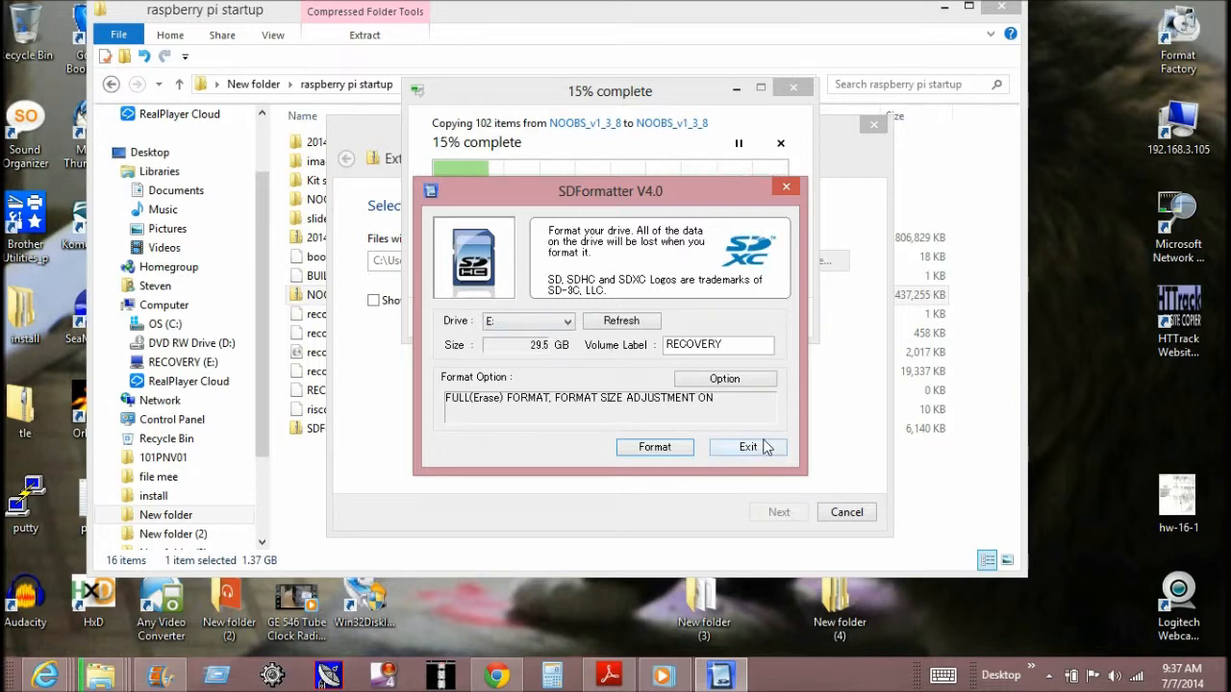
left_click(762, 451)
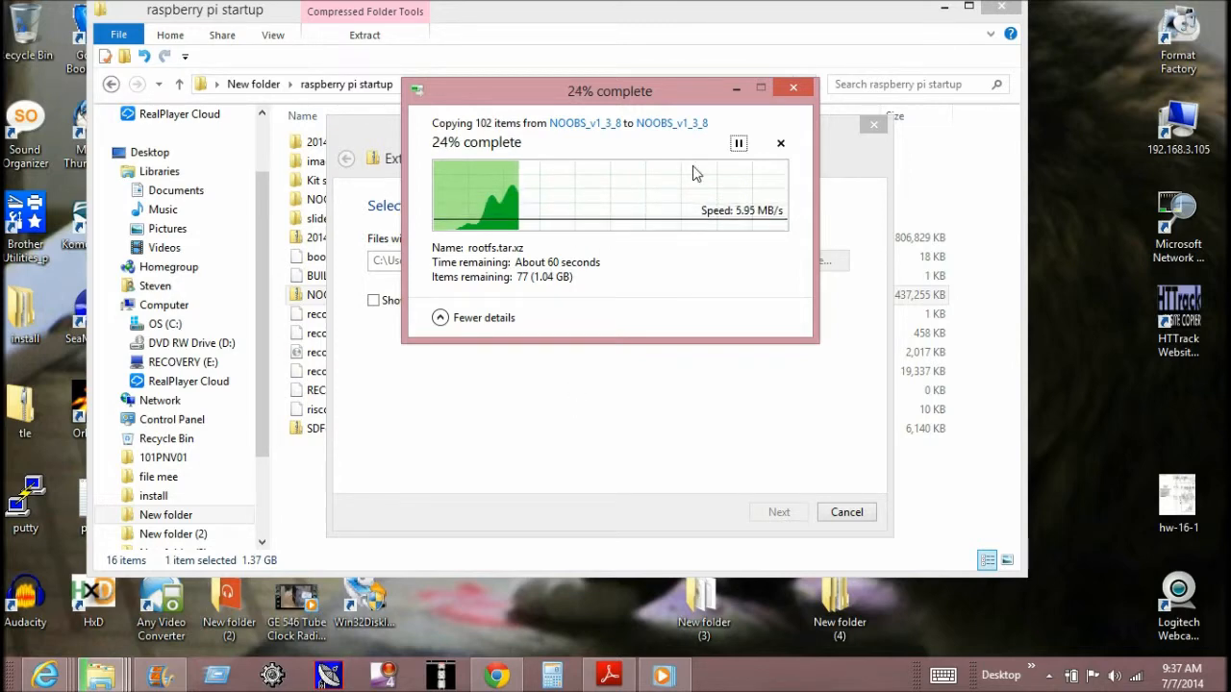
- Move the extraction windows out of the way and open the extracted NOOBS_v1_3_8 folder
left_click(731, 90)
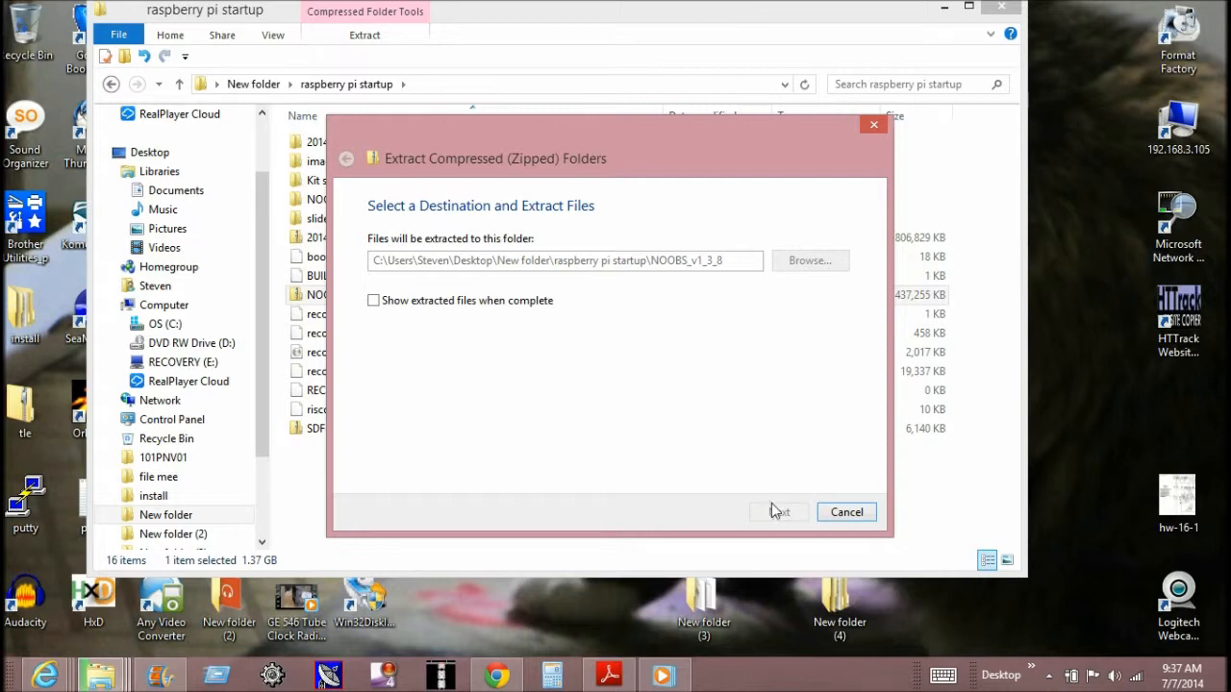
left_click_drag(821, 126, 762, 412)
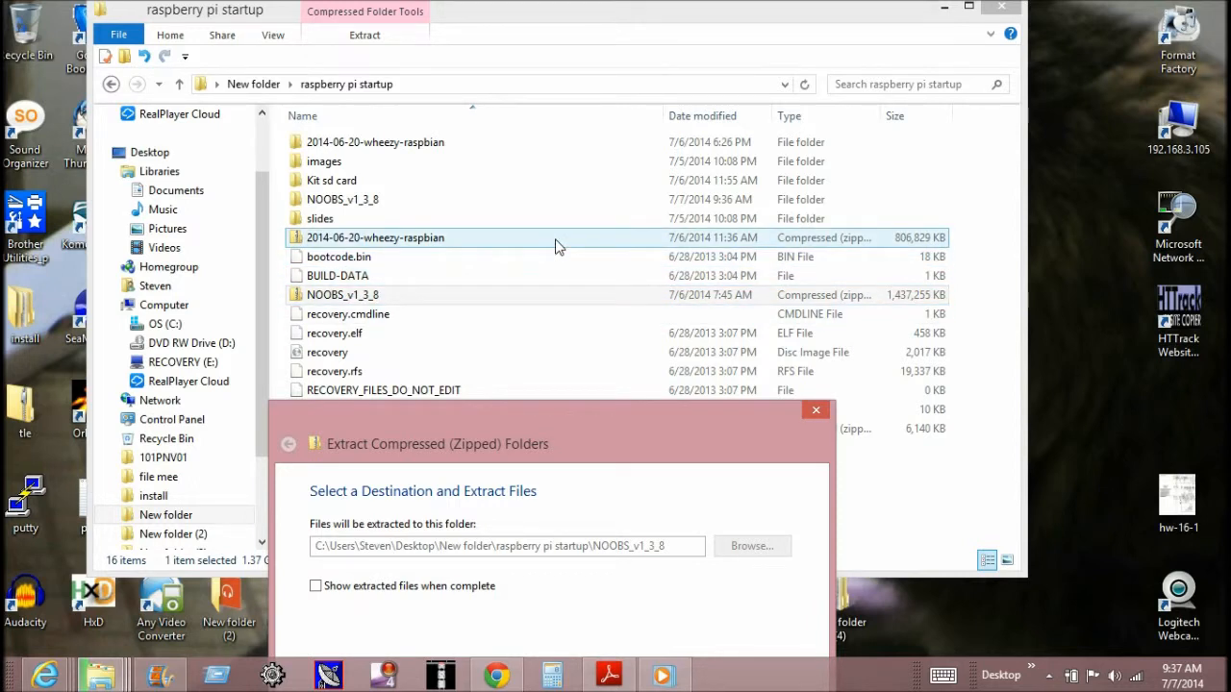
double_click(462, 205)
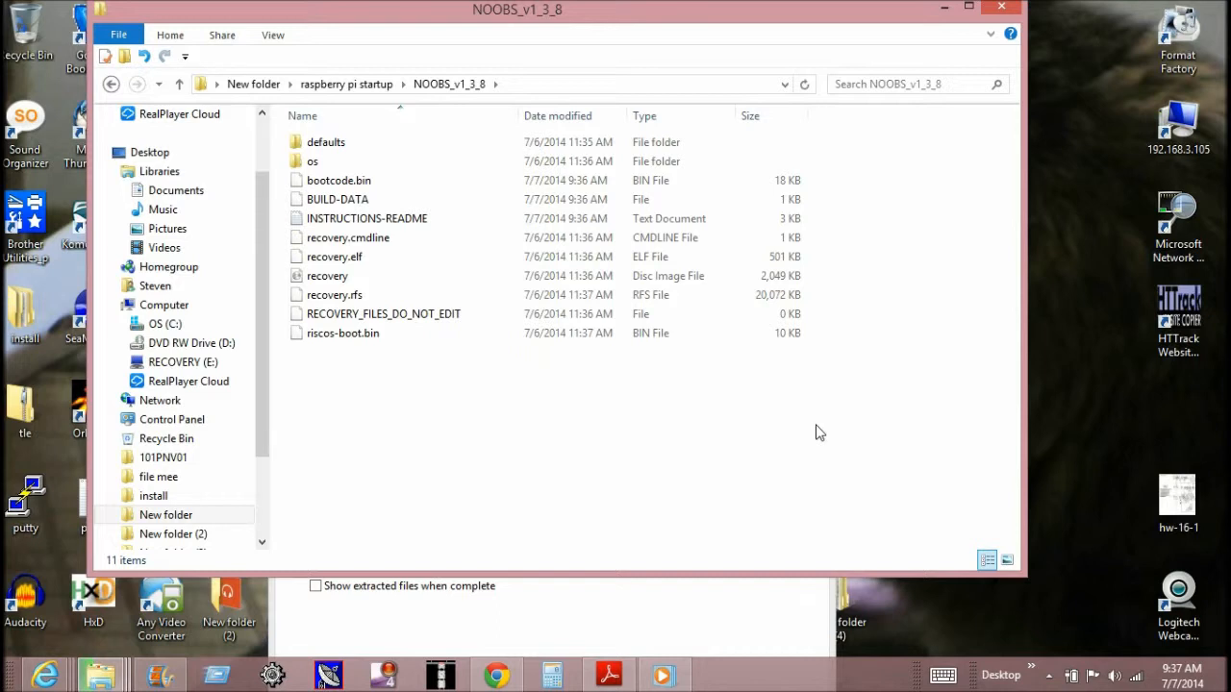
- View the operating system images on the Raspberry Pi Downloads page in Internet Explorer, then return to the NOOBS_v1_3_8 folder
right_click(45, 678)
left_click(111, 624)
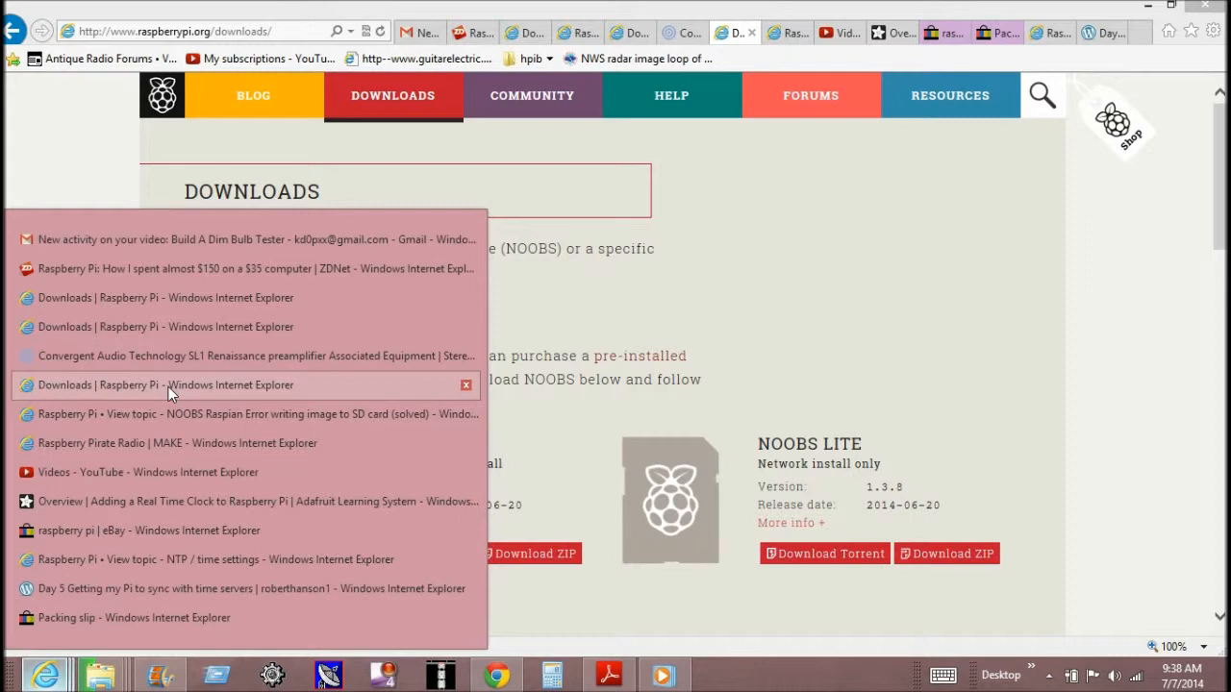
left_click(169, 387)
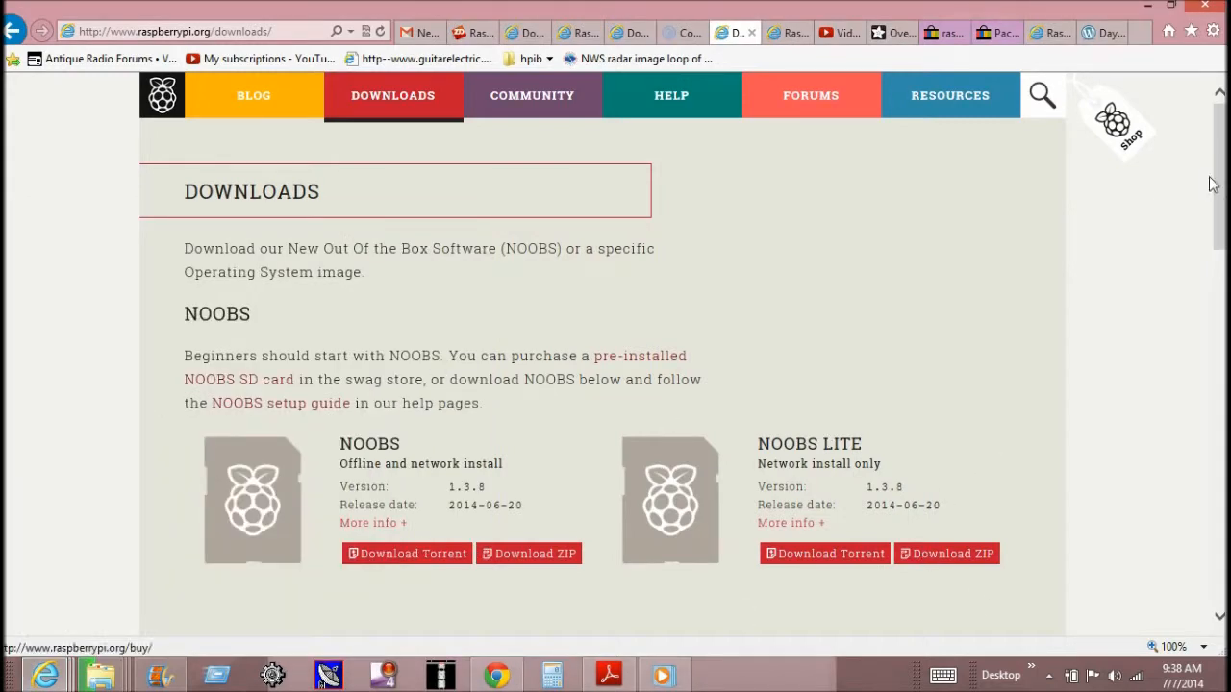
left_click_drag(1221, 190, 1220, 300)
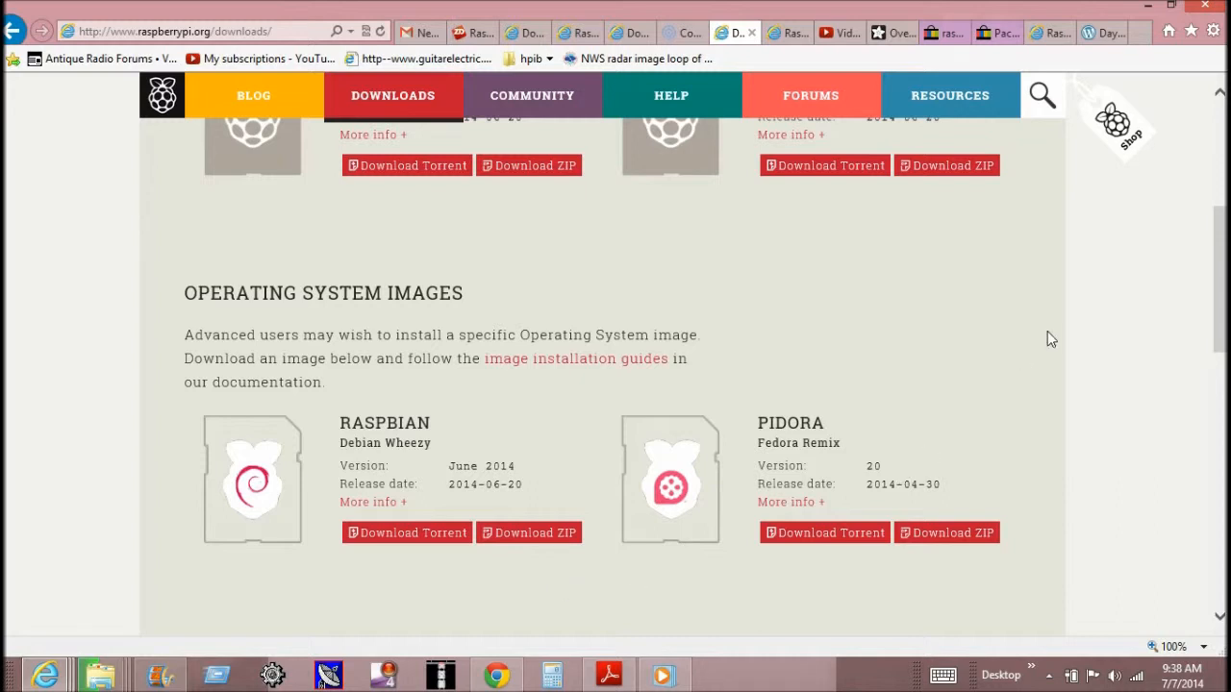
left_click(1147, 8)
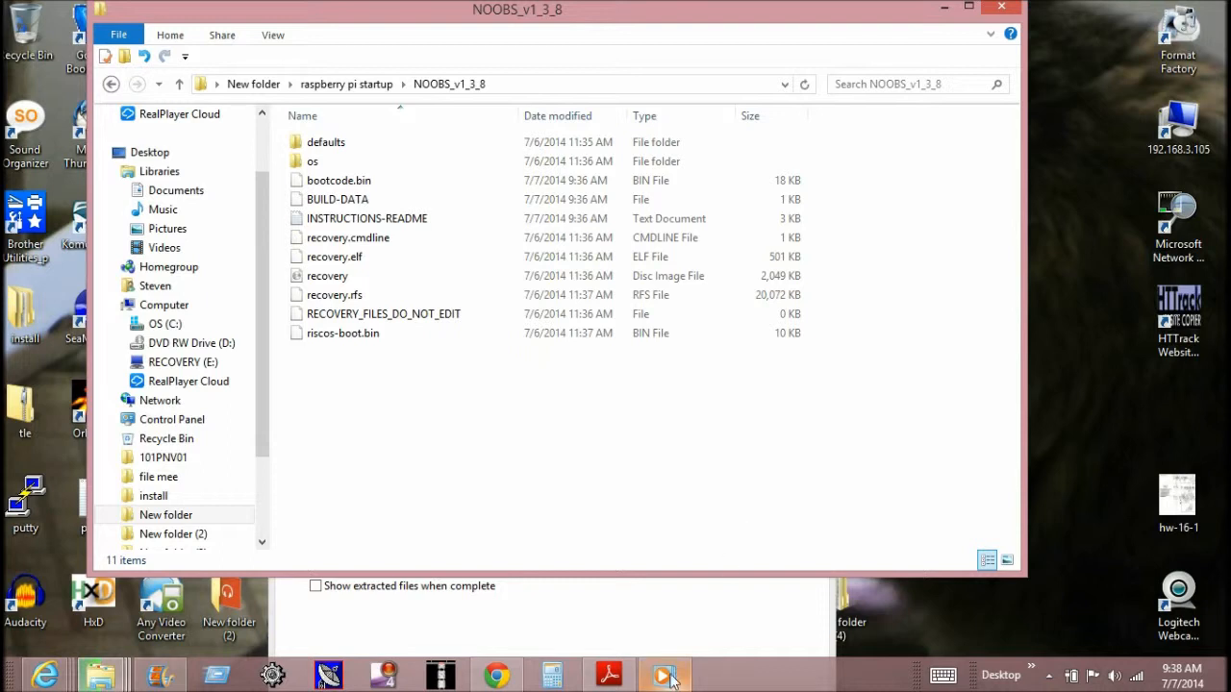
mouse_move(674, 679)
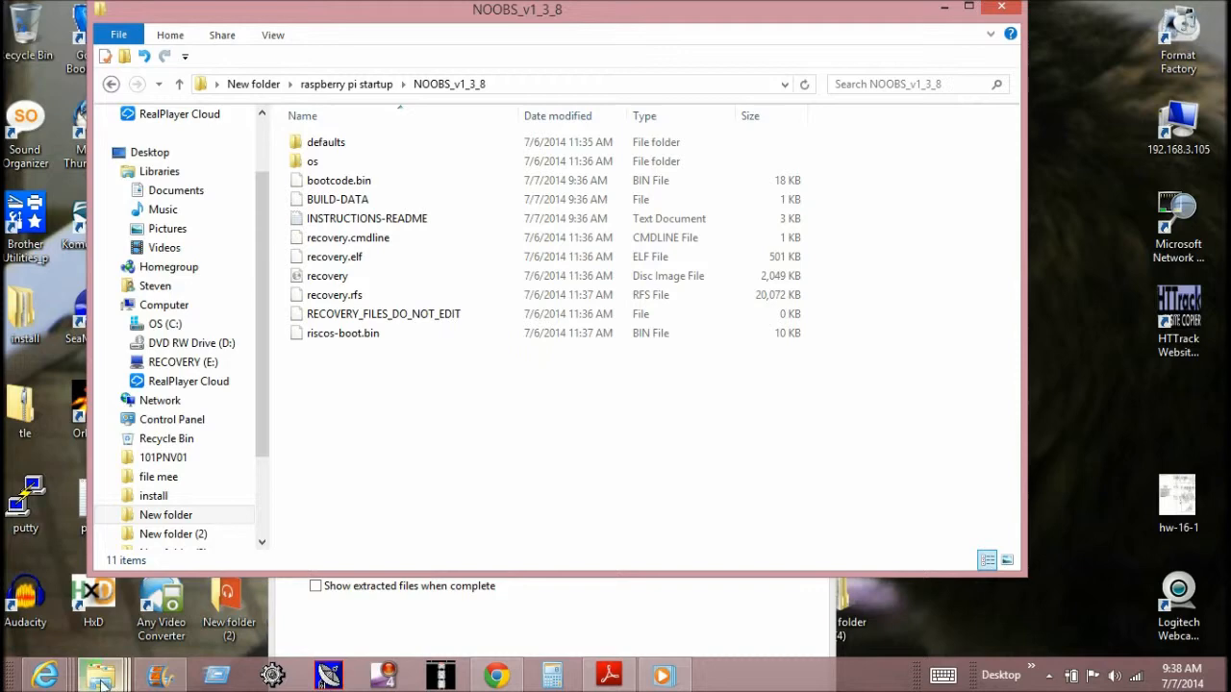
- Bring up the extraction progress window to check how far the NOOBS file copy has got, and minimize it
mouse_move(101, 681)
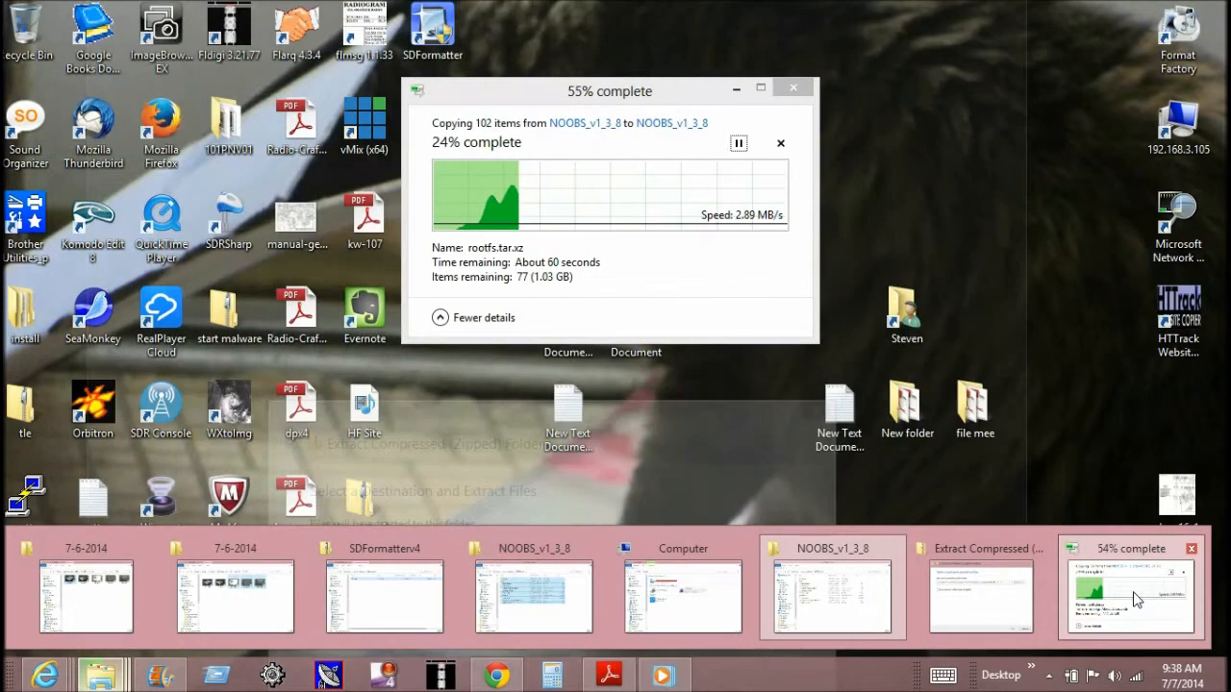
left_click(1133, 592)
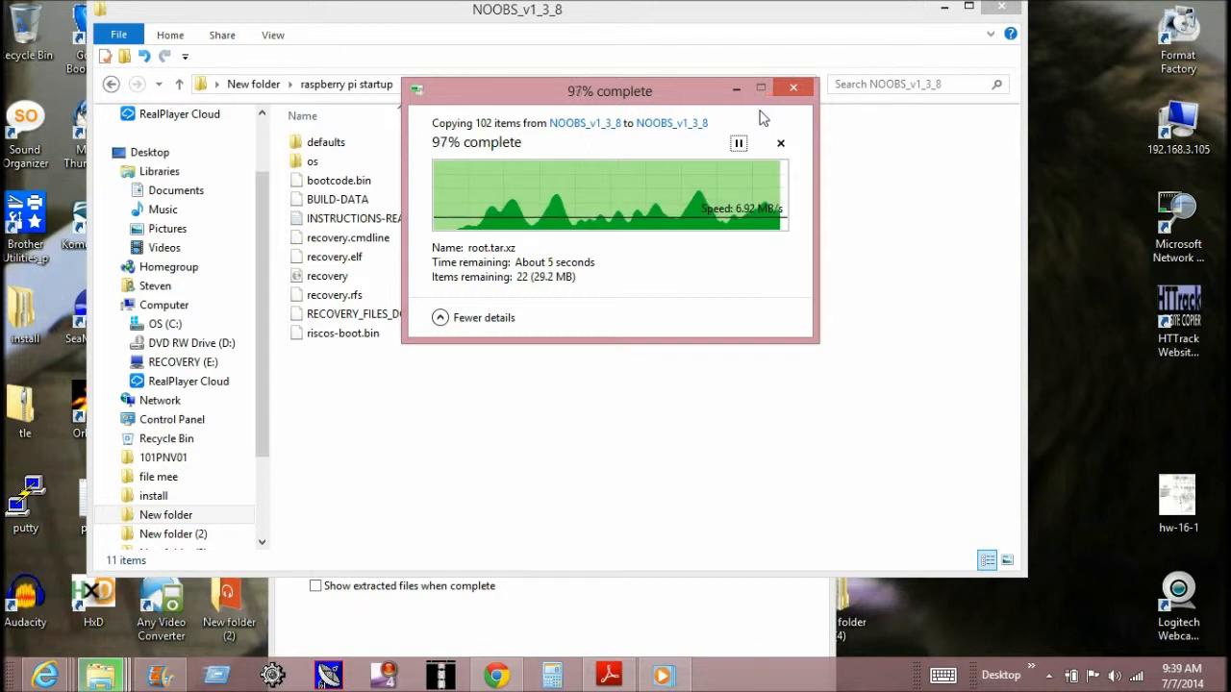
left_click(737, 90)
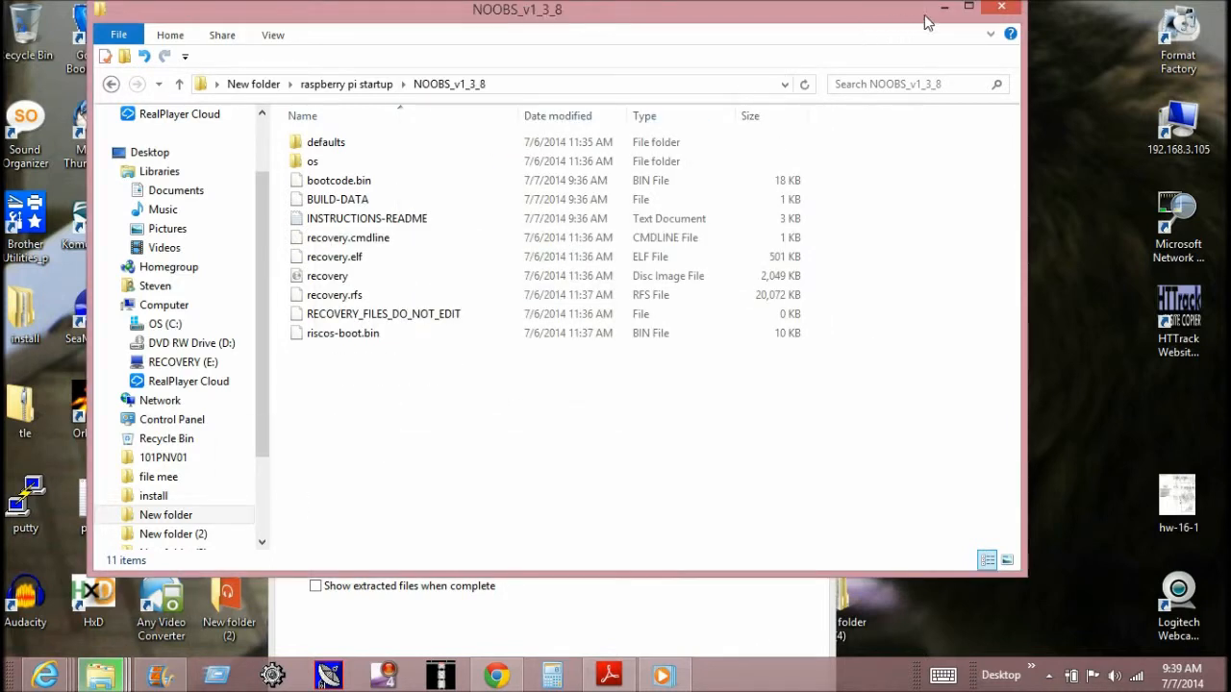
- Go back to the raspberry pi startup folder and reopen the extracted NOOBS_v1_3_8 folder
left_click(111, 85)
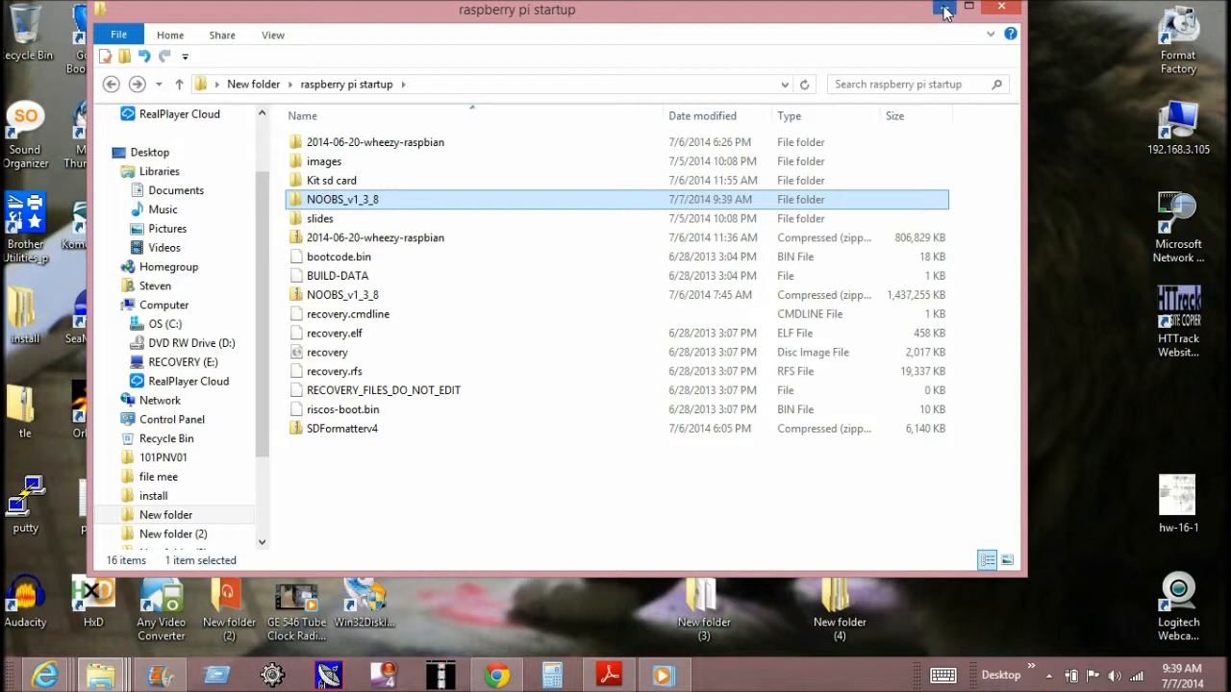
double_click(539, 202)
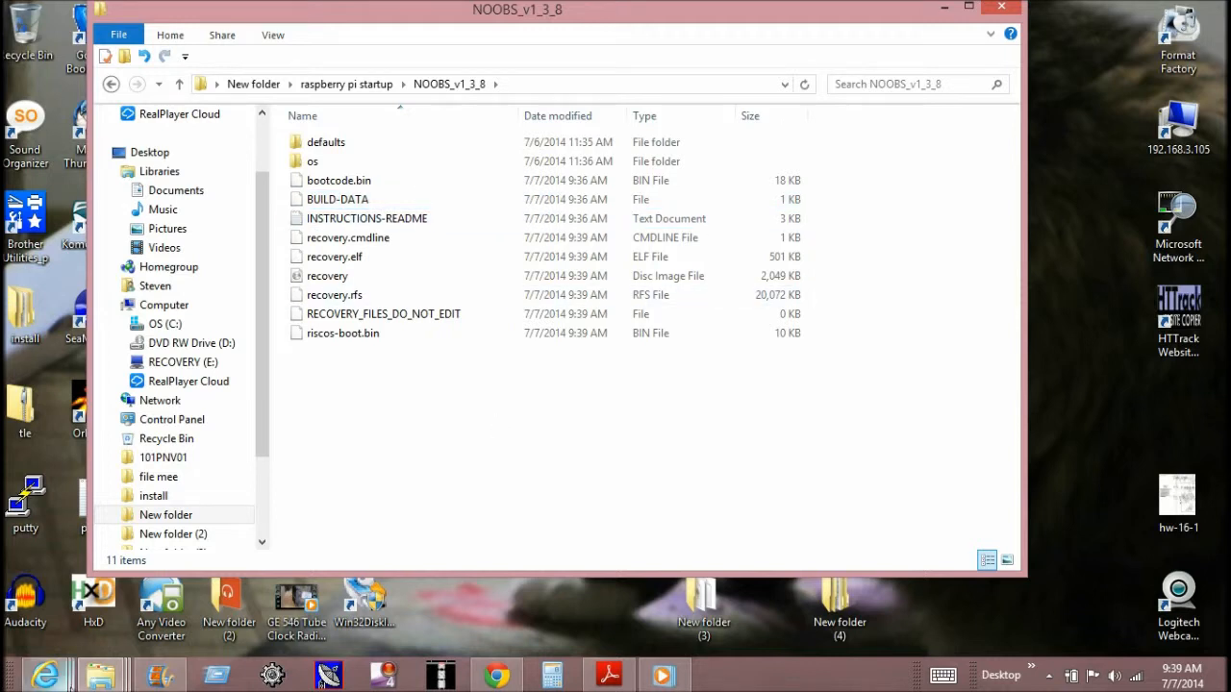
mouse_move(117, 679)
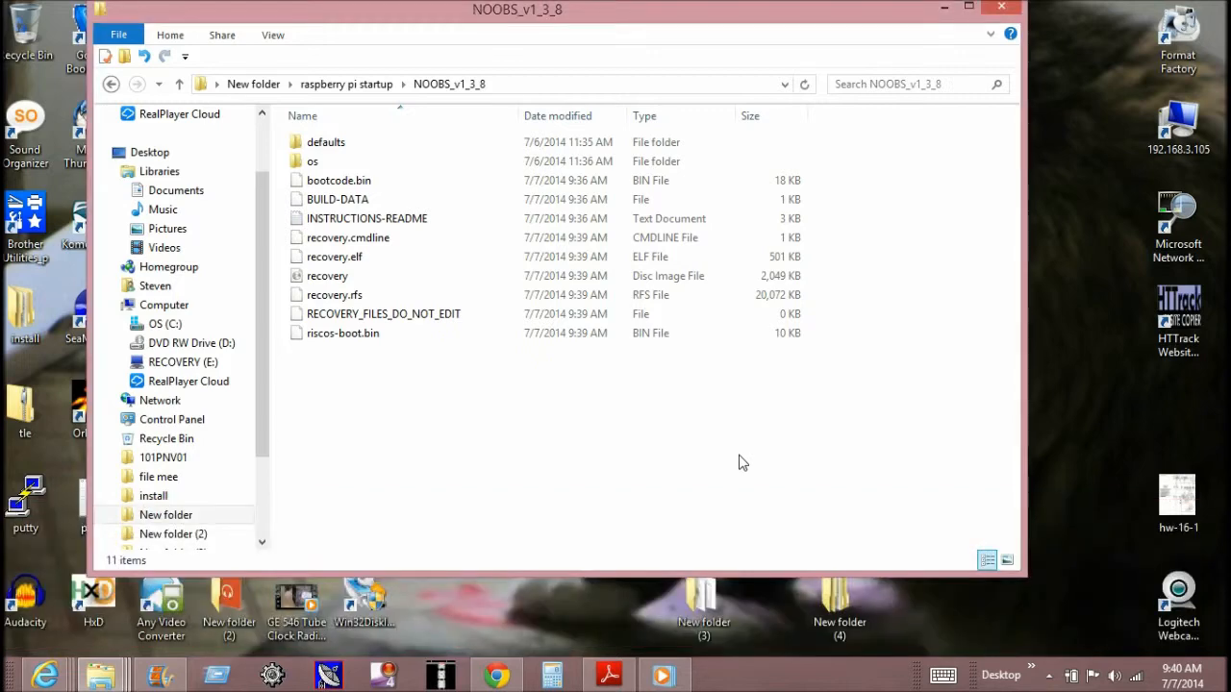
- Select and copy all files and folders in the extracted NOOBS_v1_3_8 folder, and minimize its window
left_click(351, 142)
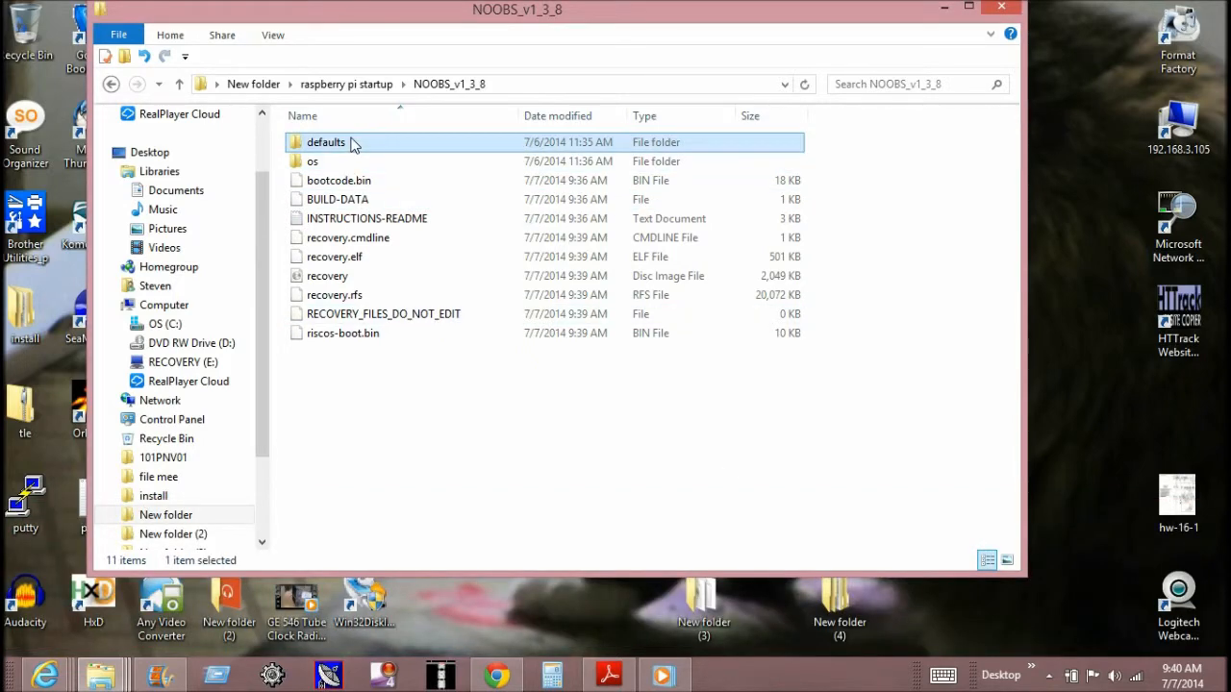
key("ctrl+a")
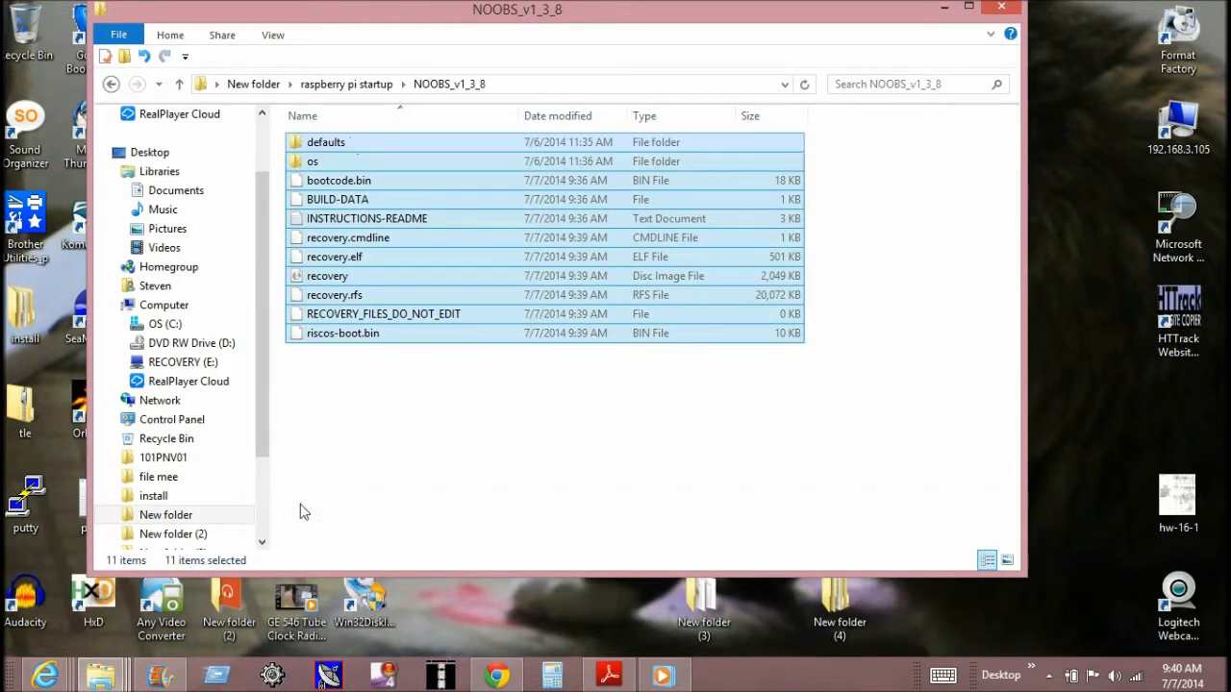
mouse_move(687, 671)
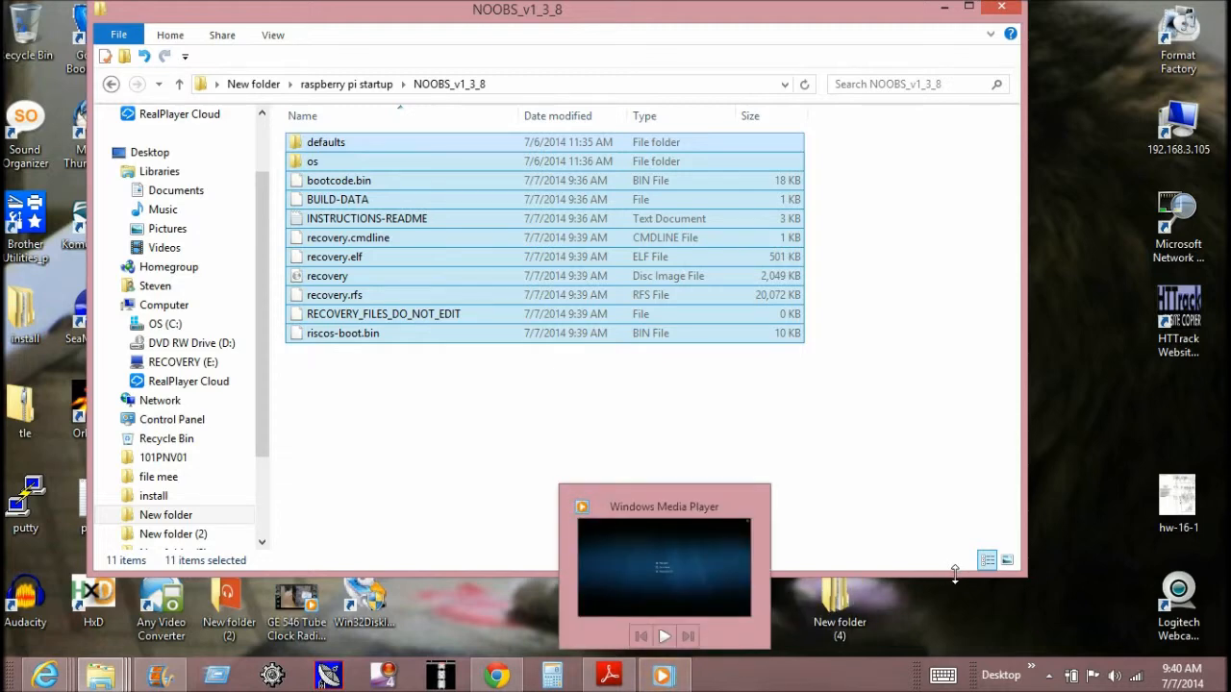
left_click(945, 11)
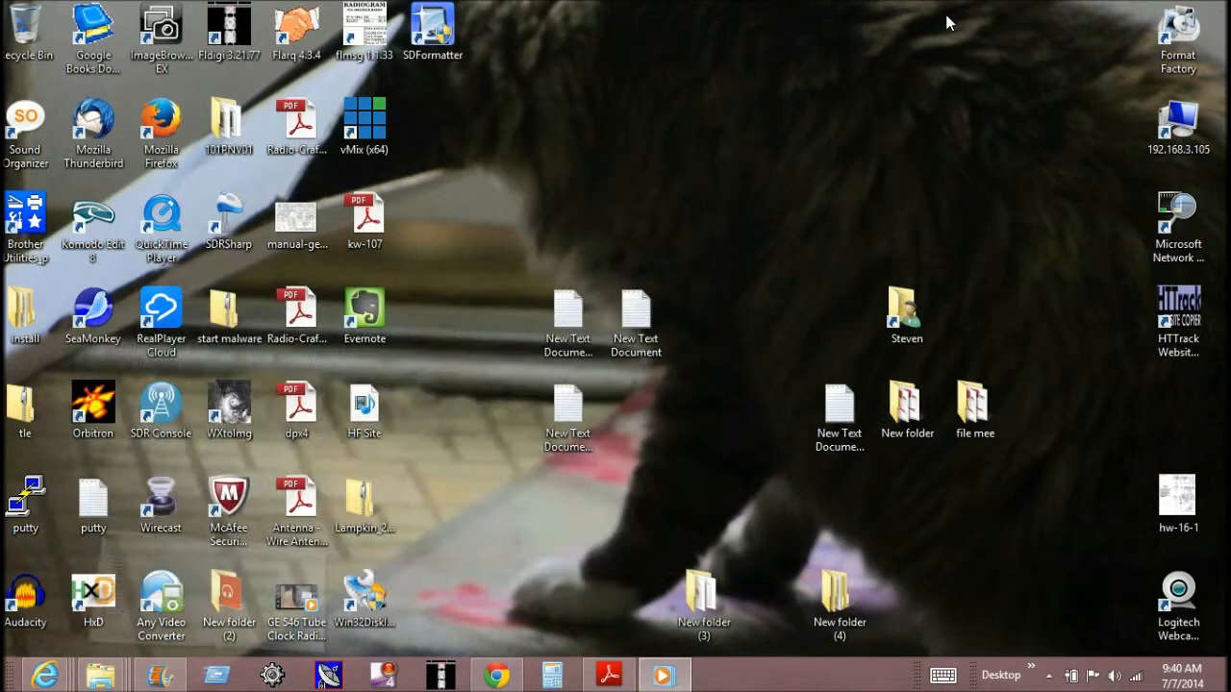
- Open the RECOVERY (E:) drive from the user's desktop folder, paste the copied NOOBS files into it and close the window
double_click(915, 330)
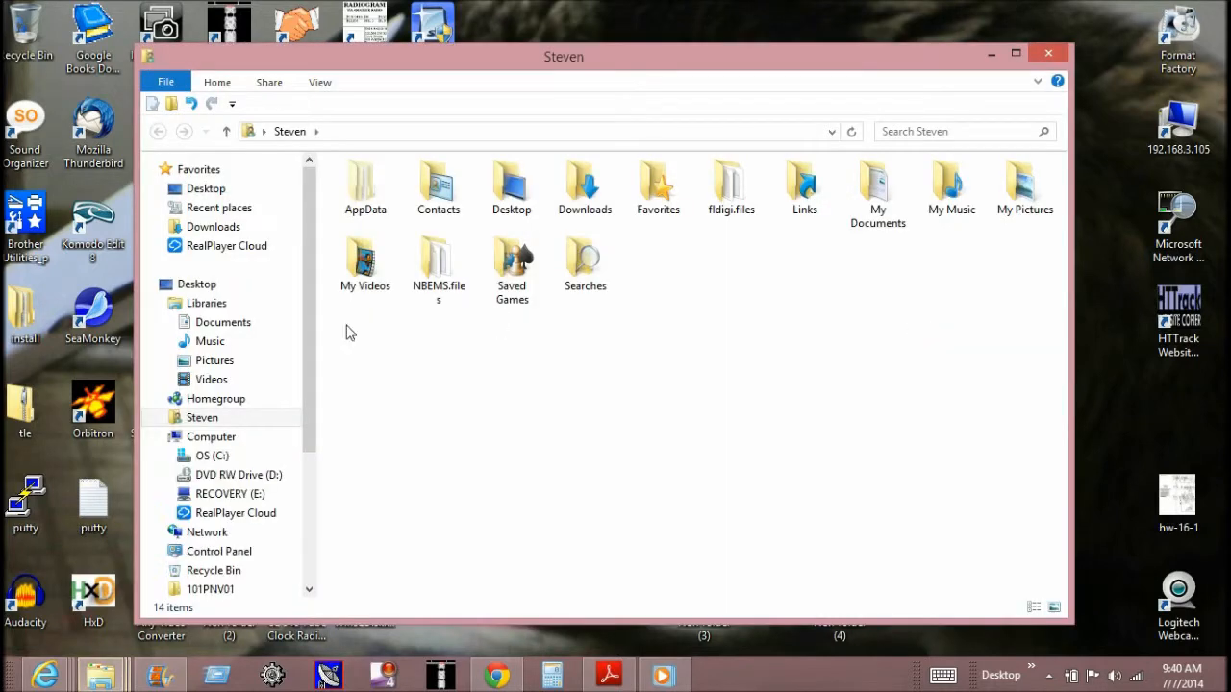
left_click(254, 502)
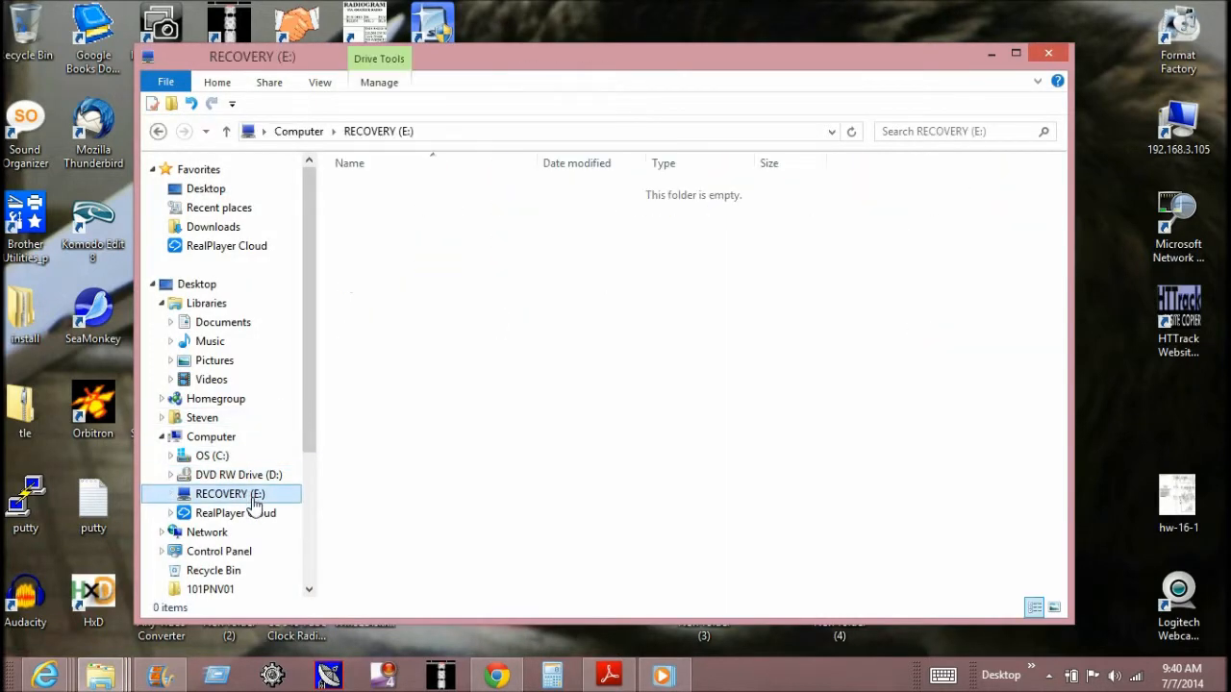
right_click(580, 344)
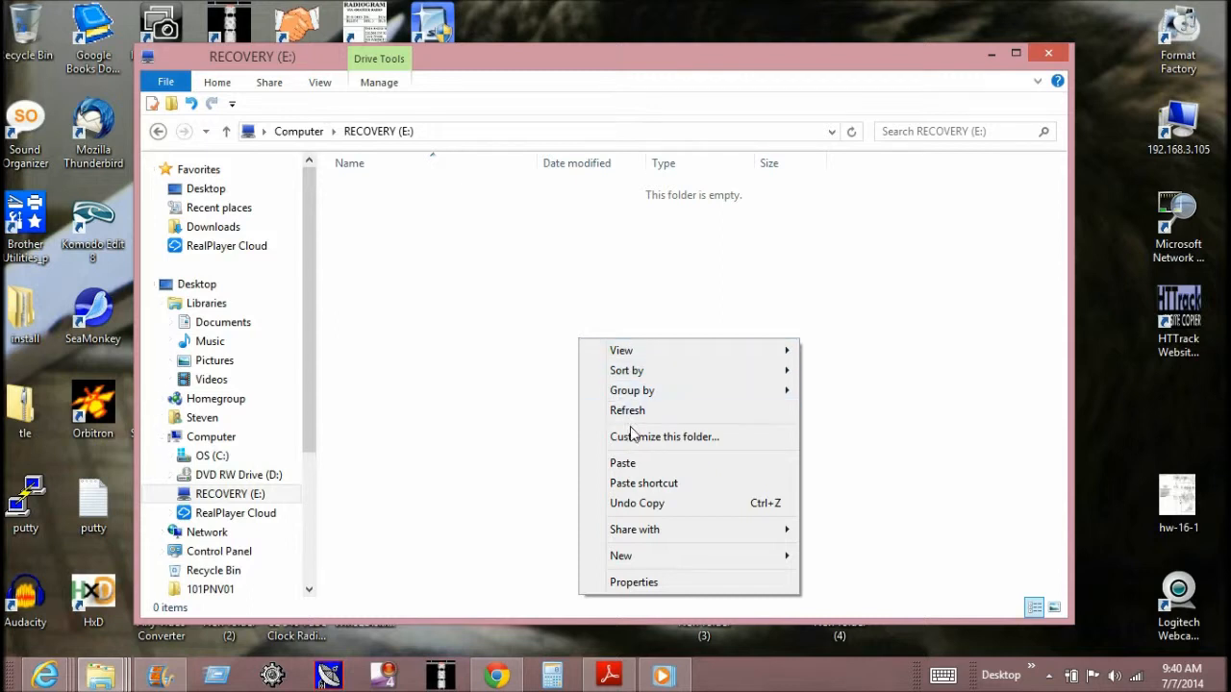
left_click(635, 466)
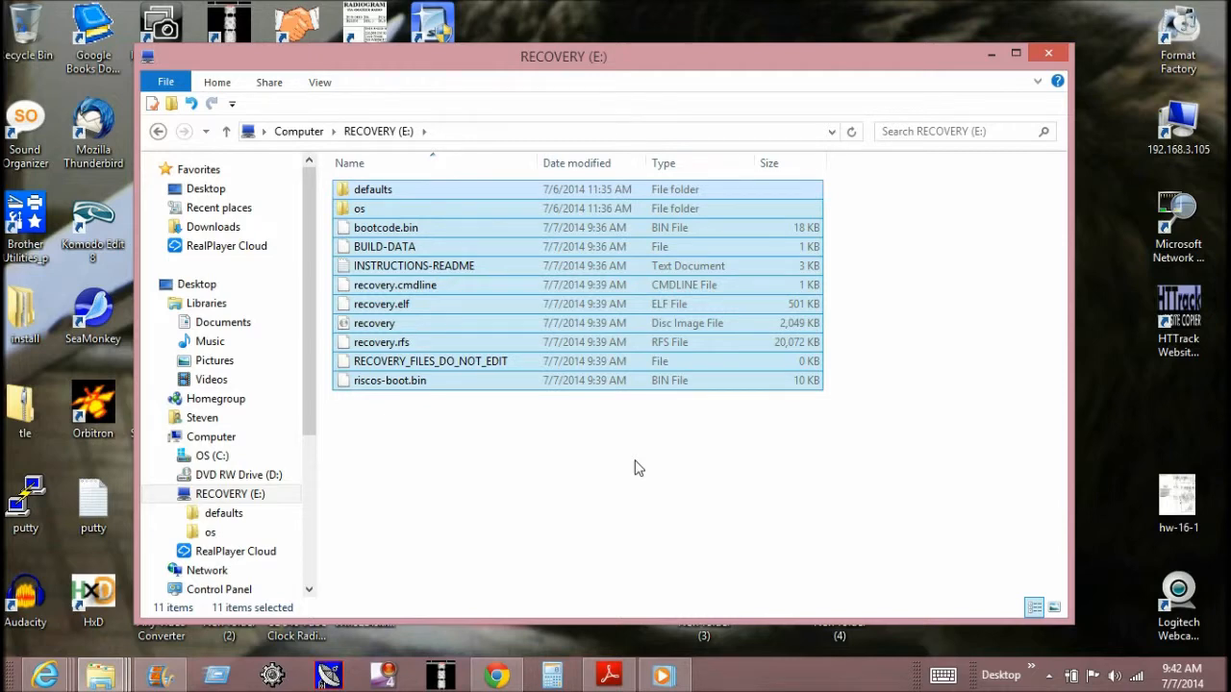
left_click(1048, 54)
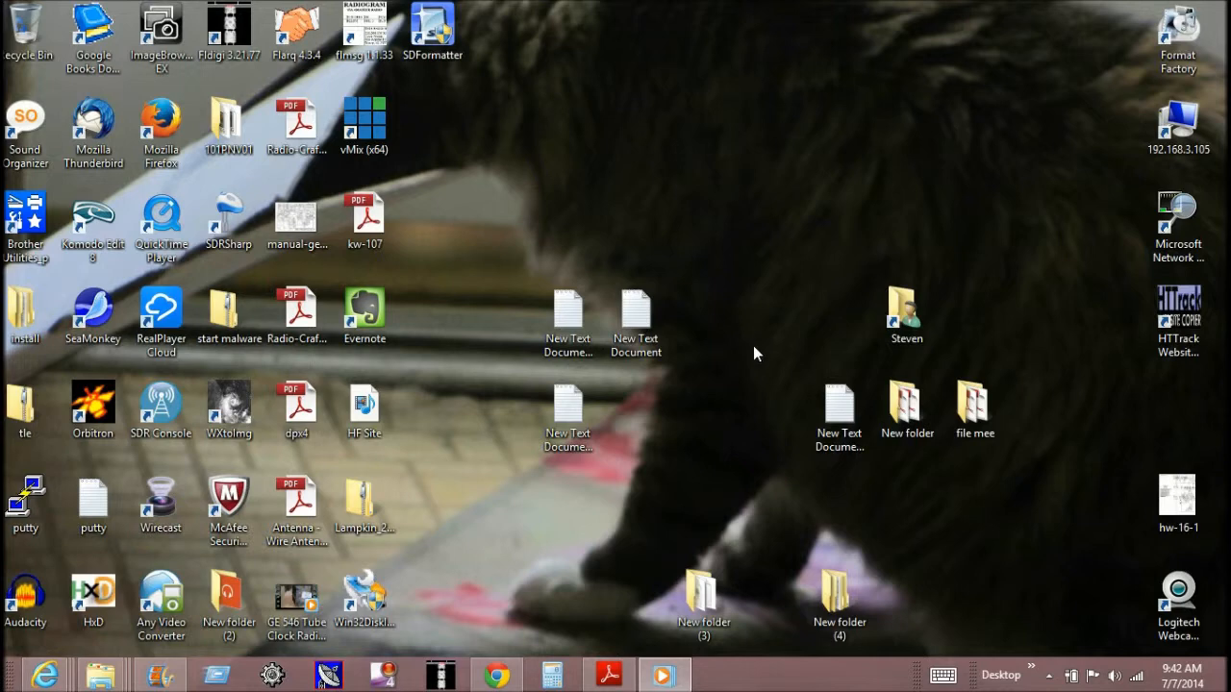